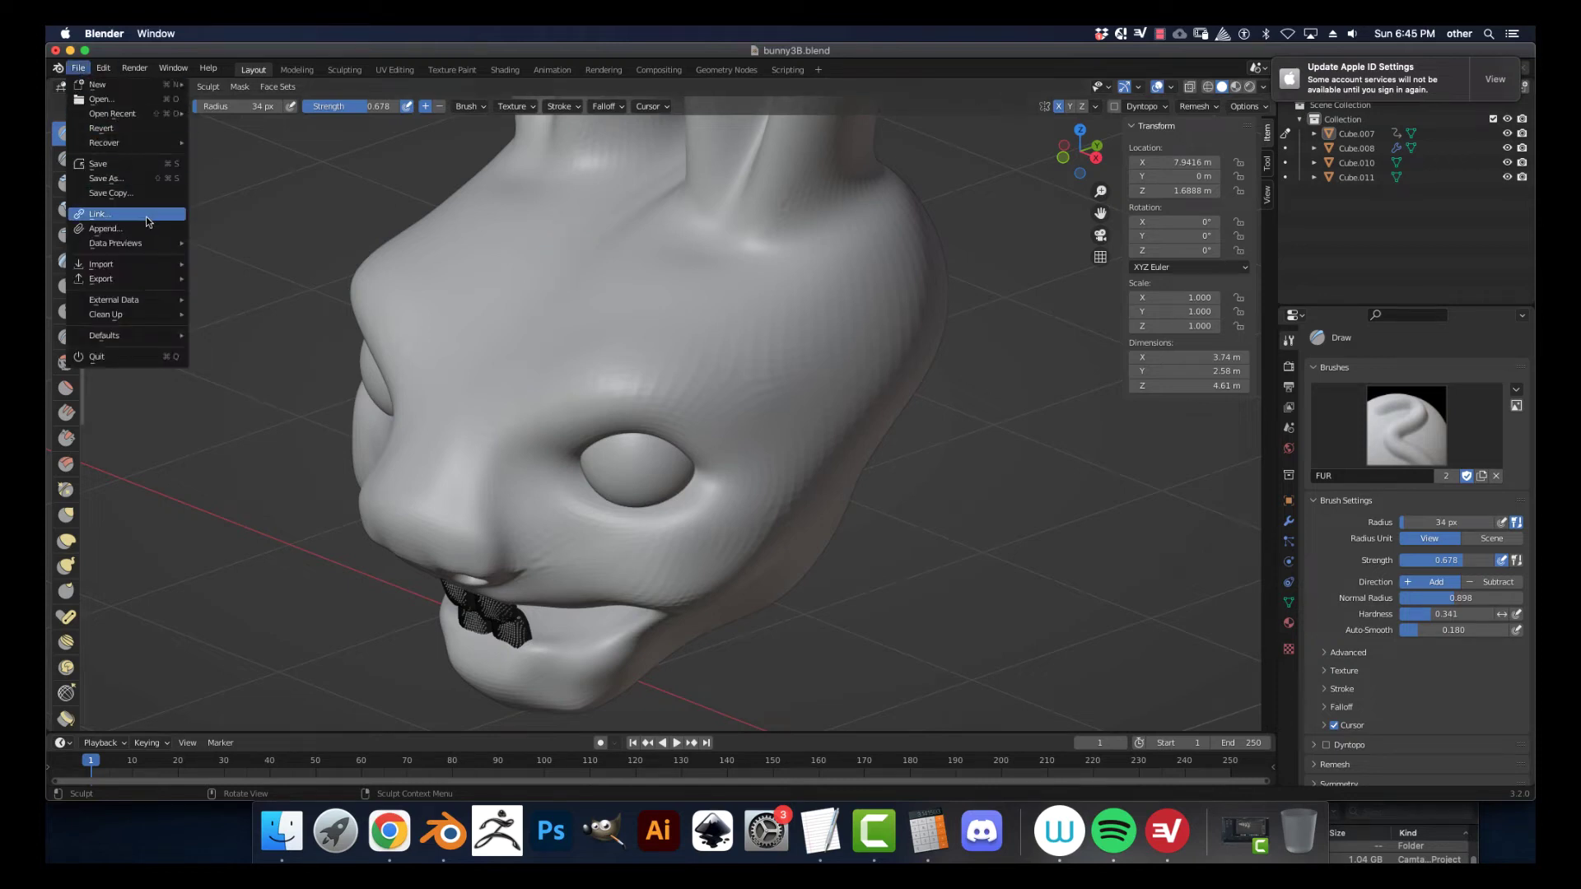
mouse_move(166, 245)
mouse_move(128, 266)
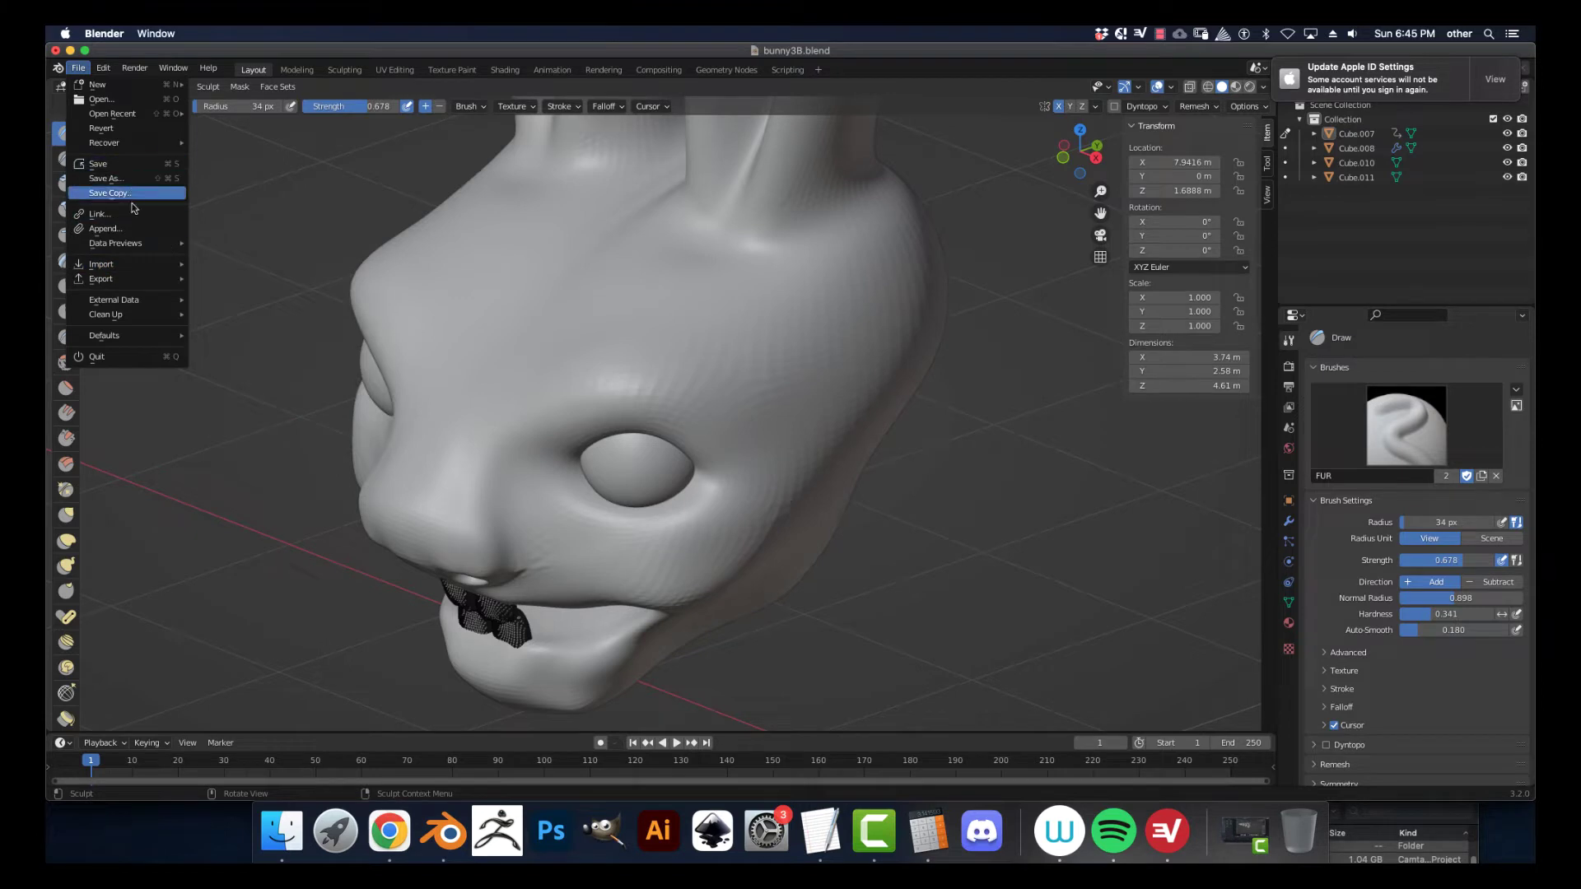
left_click(128, 229)
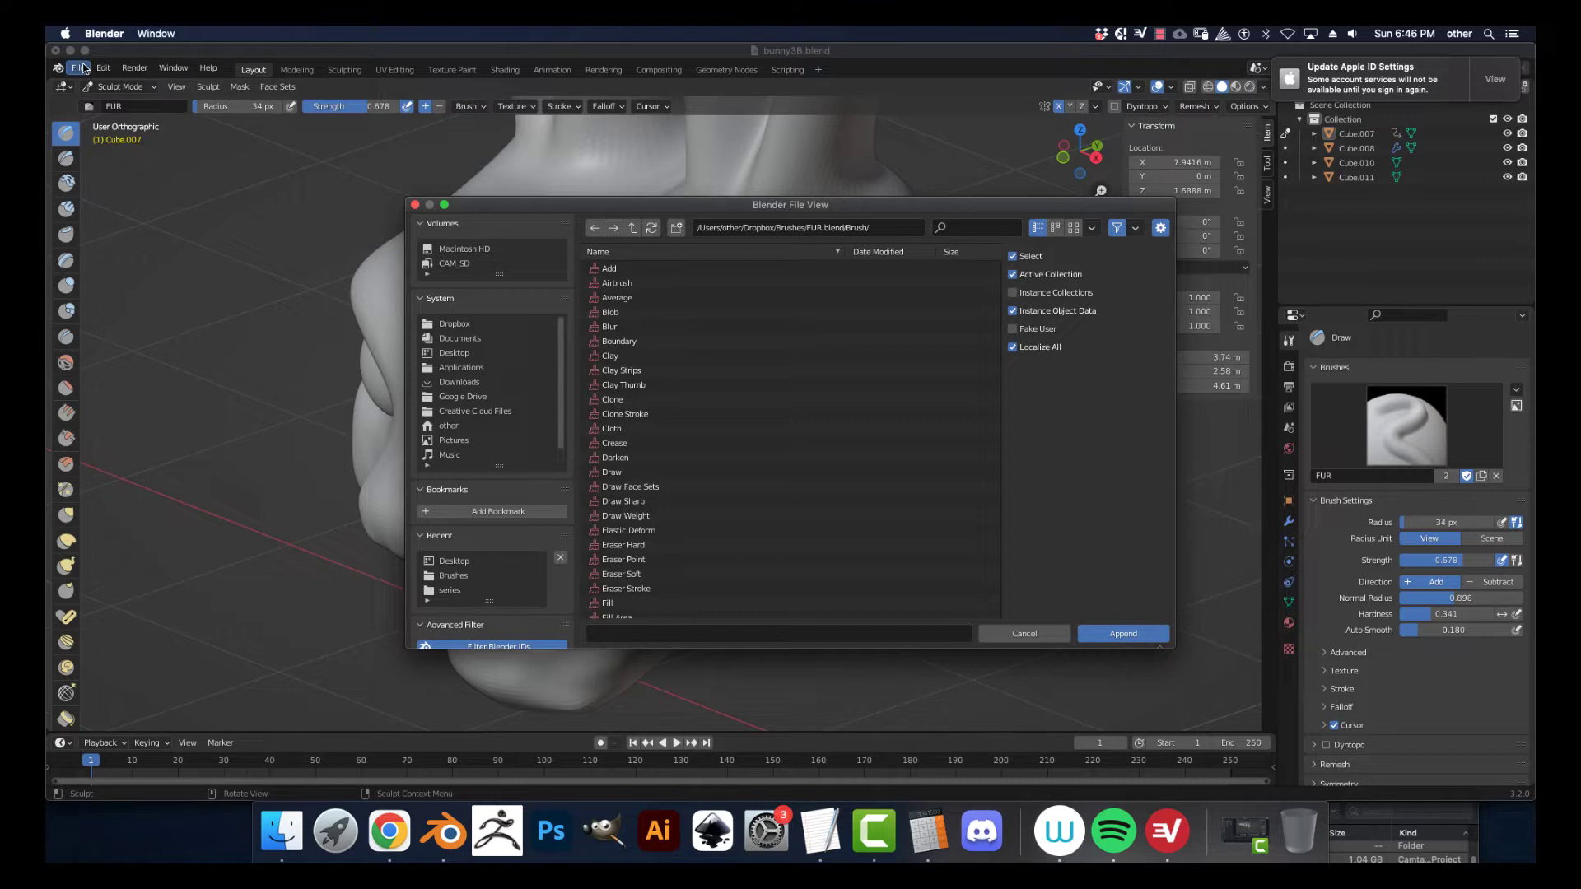
left_click(1021, 634)
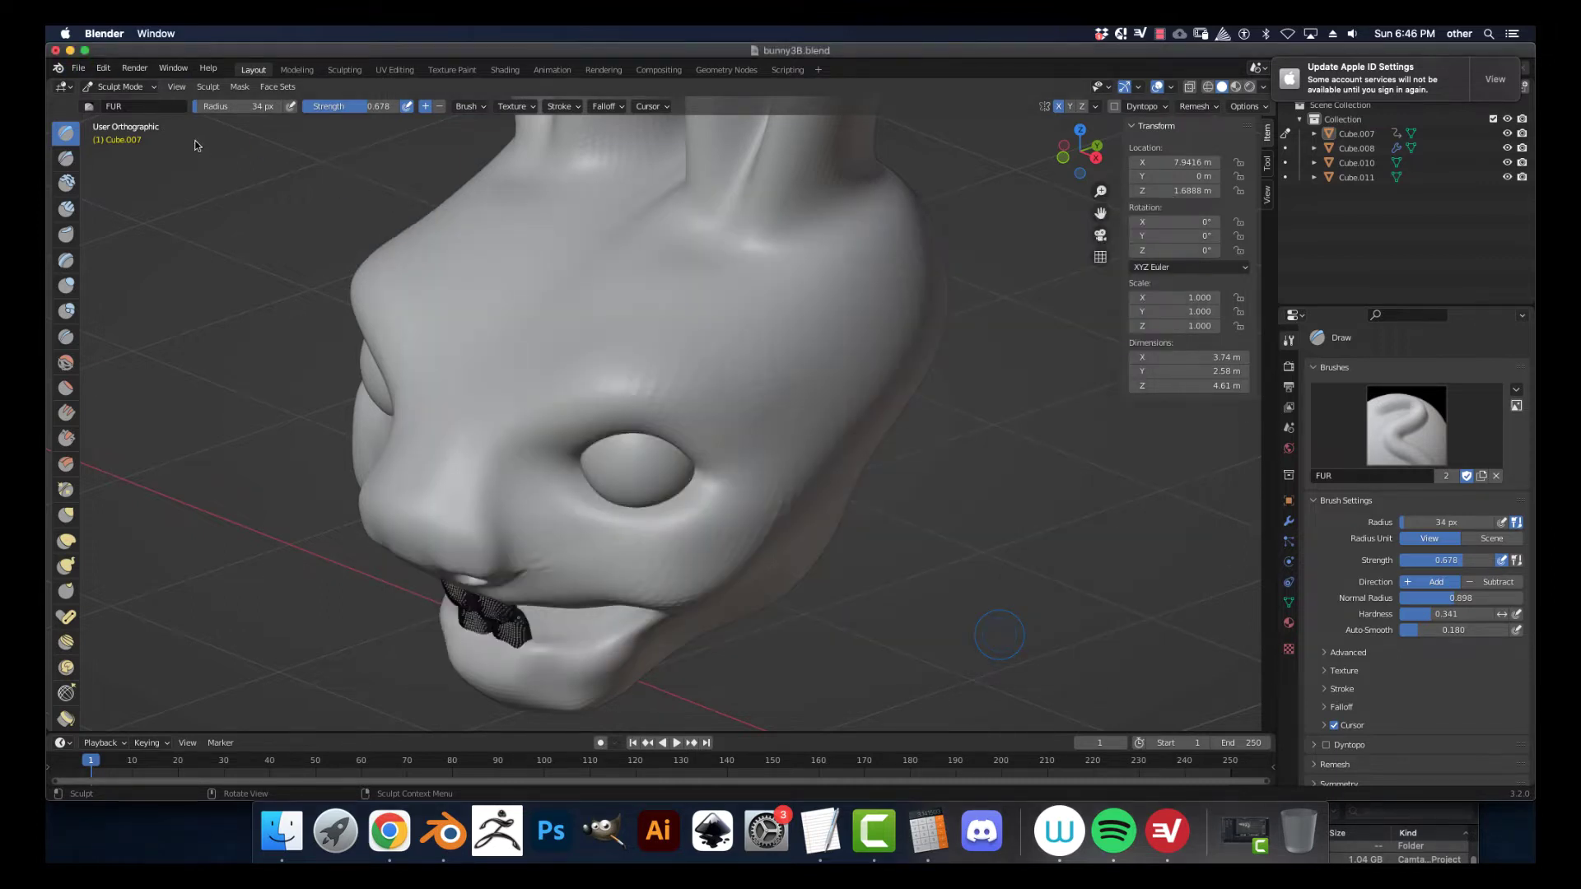
- Append the FUR brush from the Brush category of FUR.blend in the Dropbox Brushes folder
left_click(78, 67)
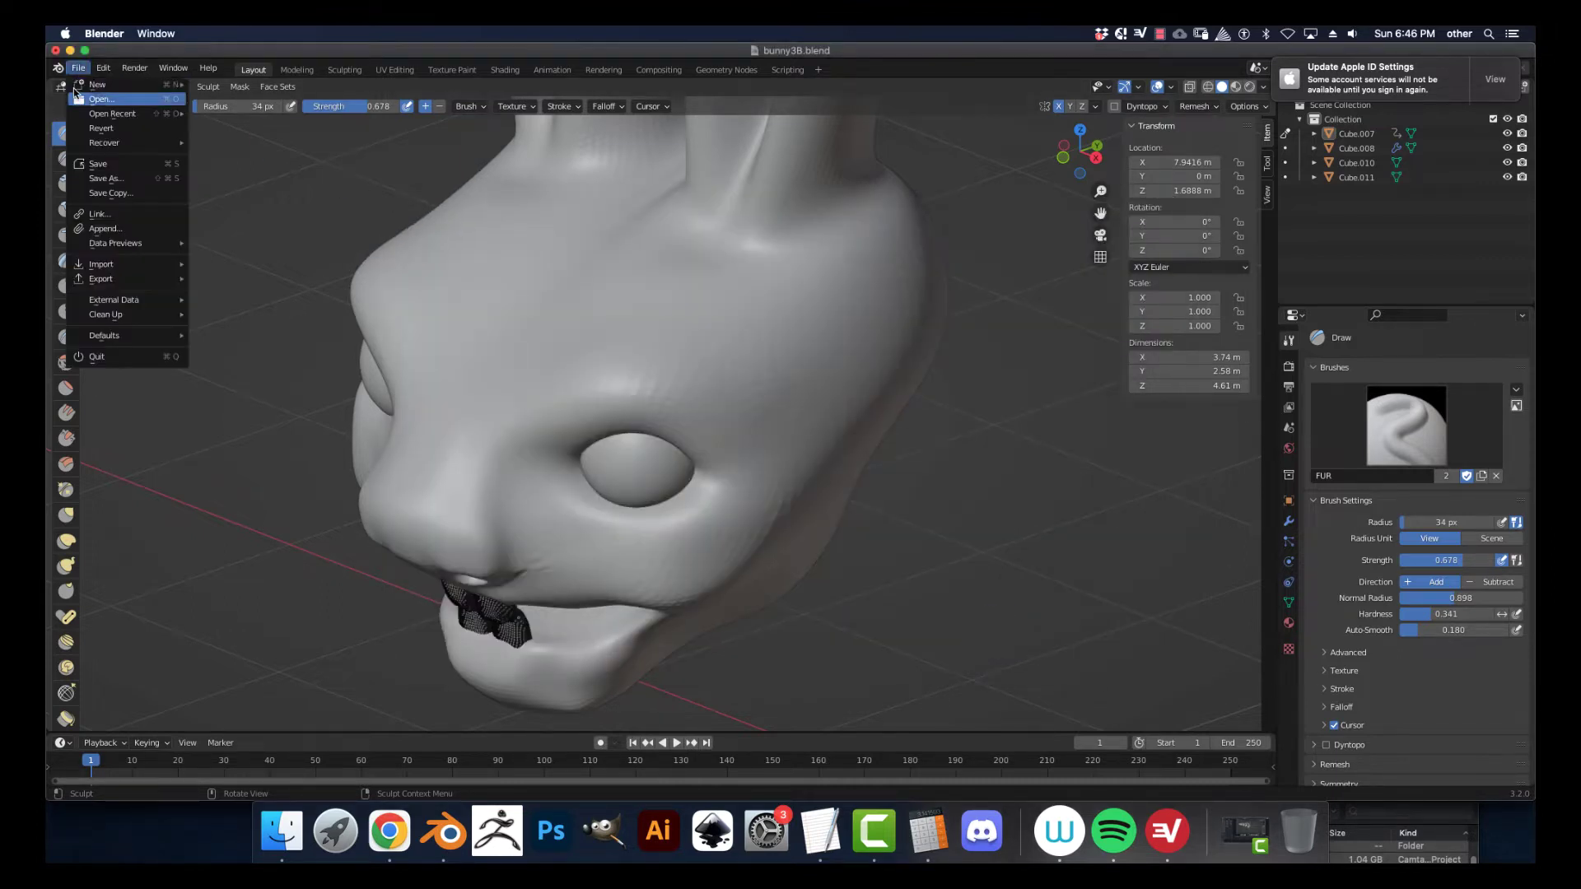
left_click(101, 228)
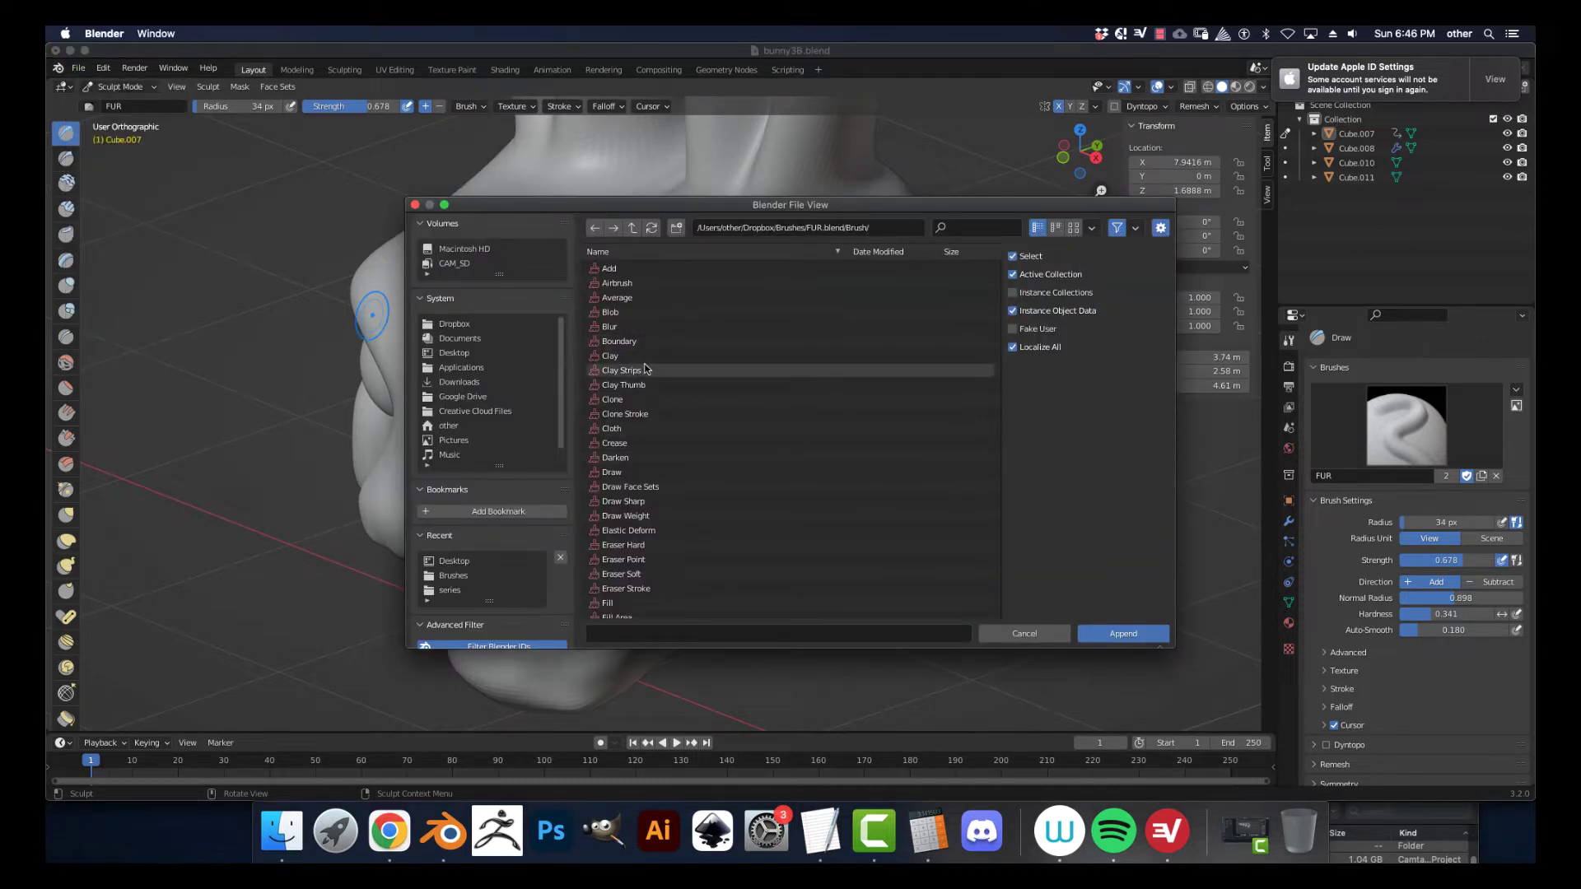
left_click(454, 324)
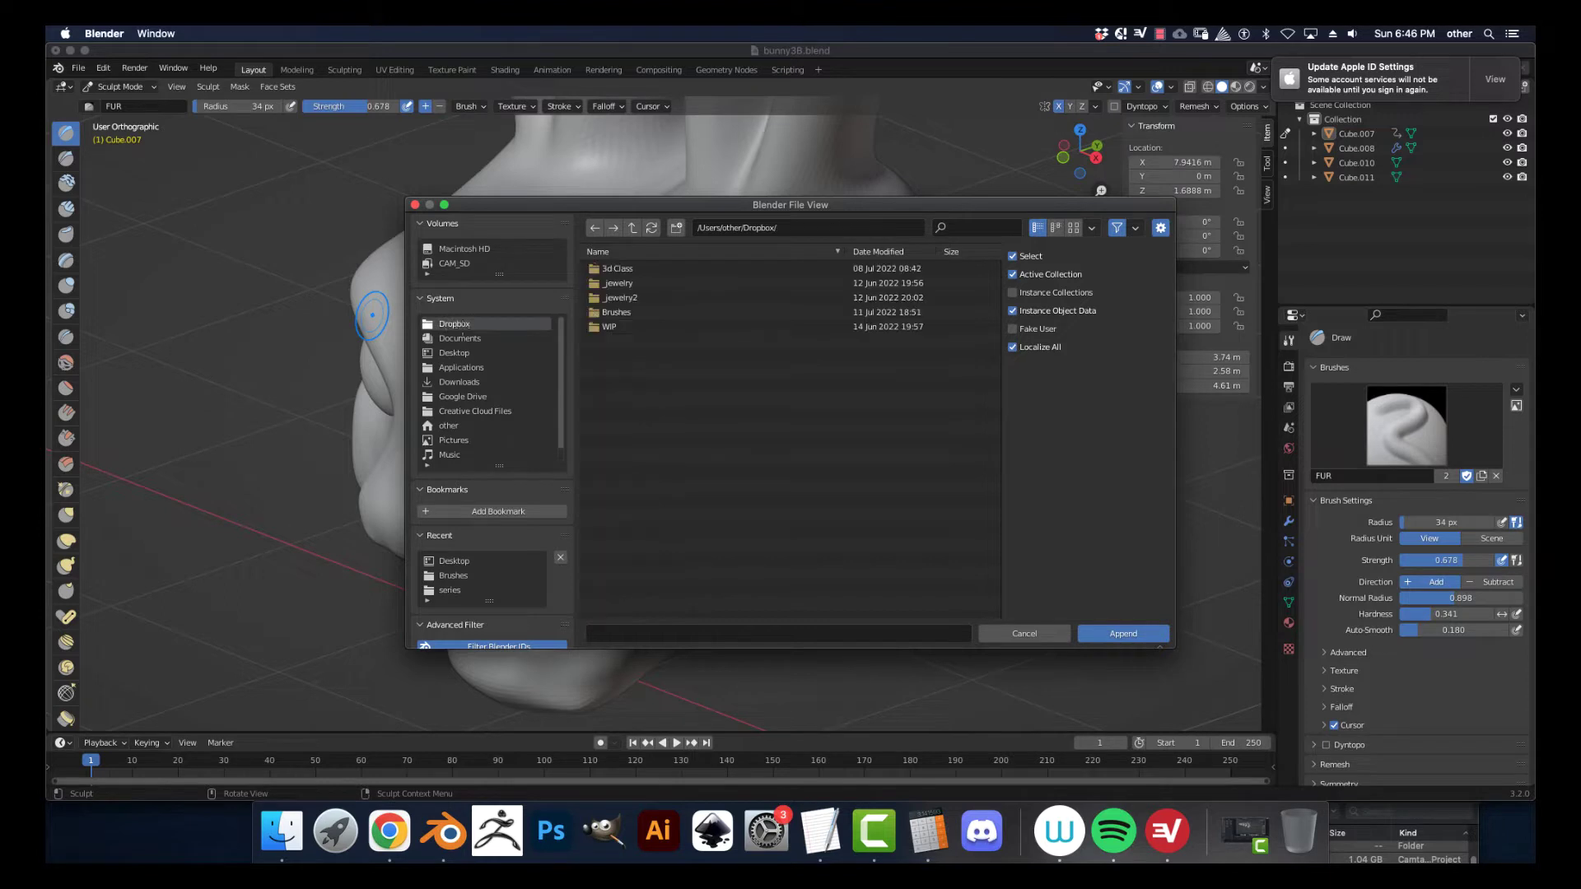
double_click(615, 312)
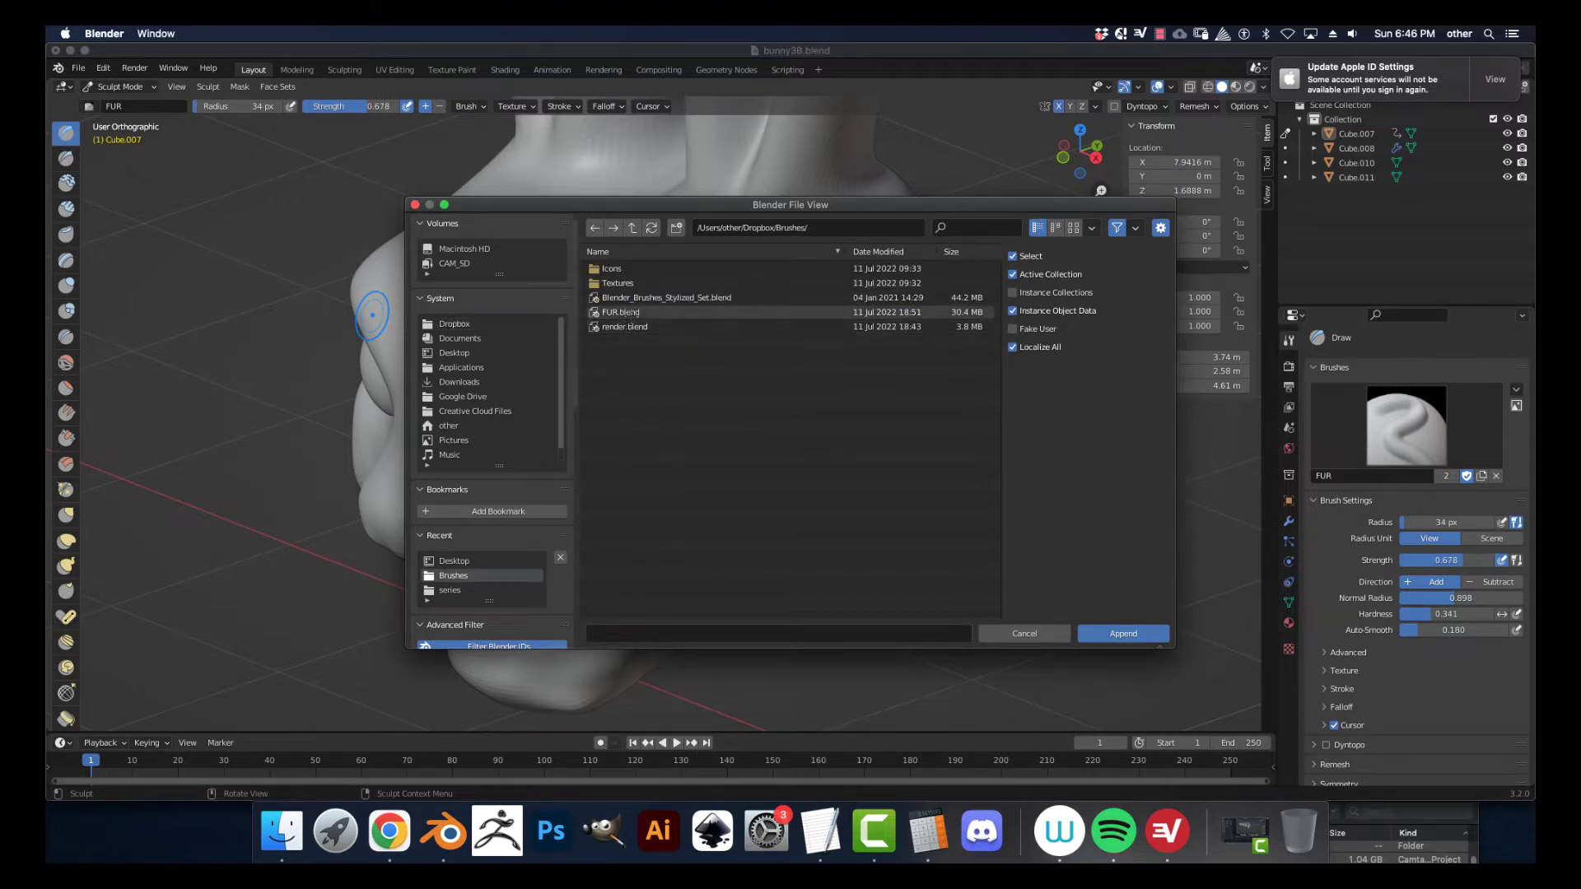
double_click(627, 312)
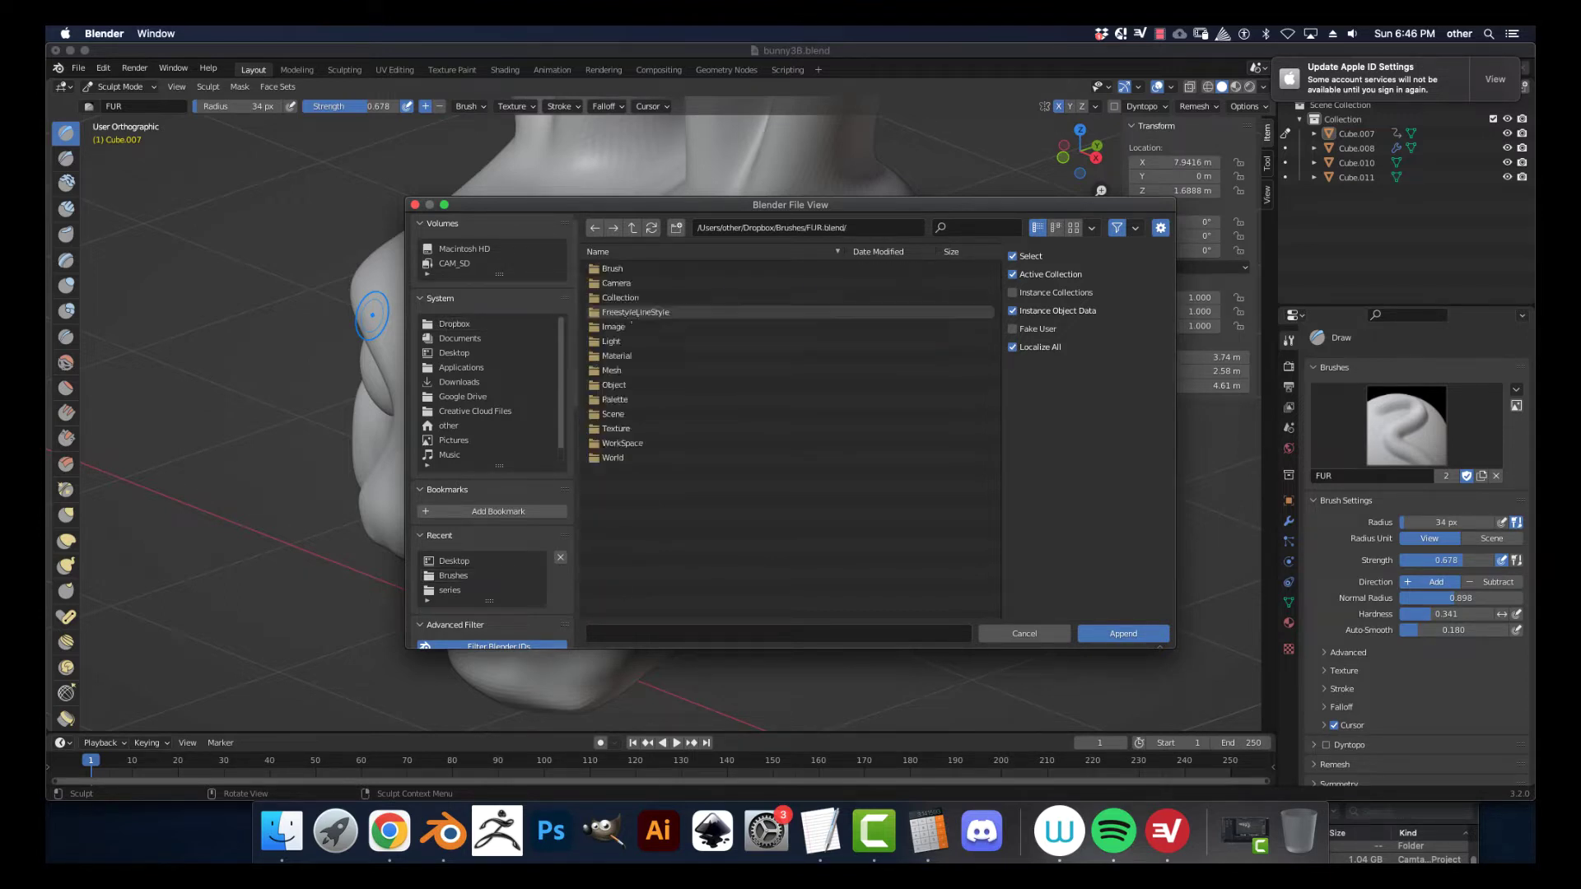
double_click(623, 269)
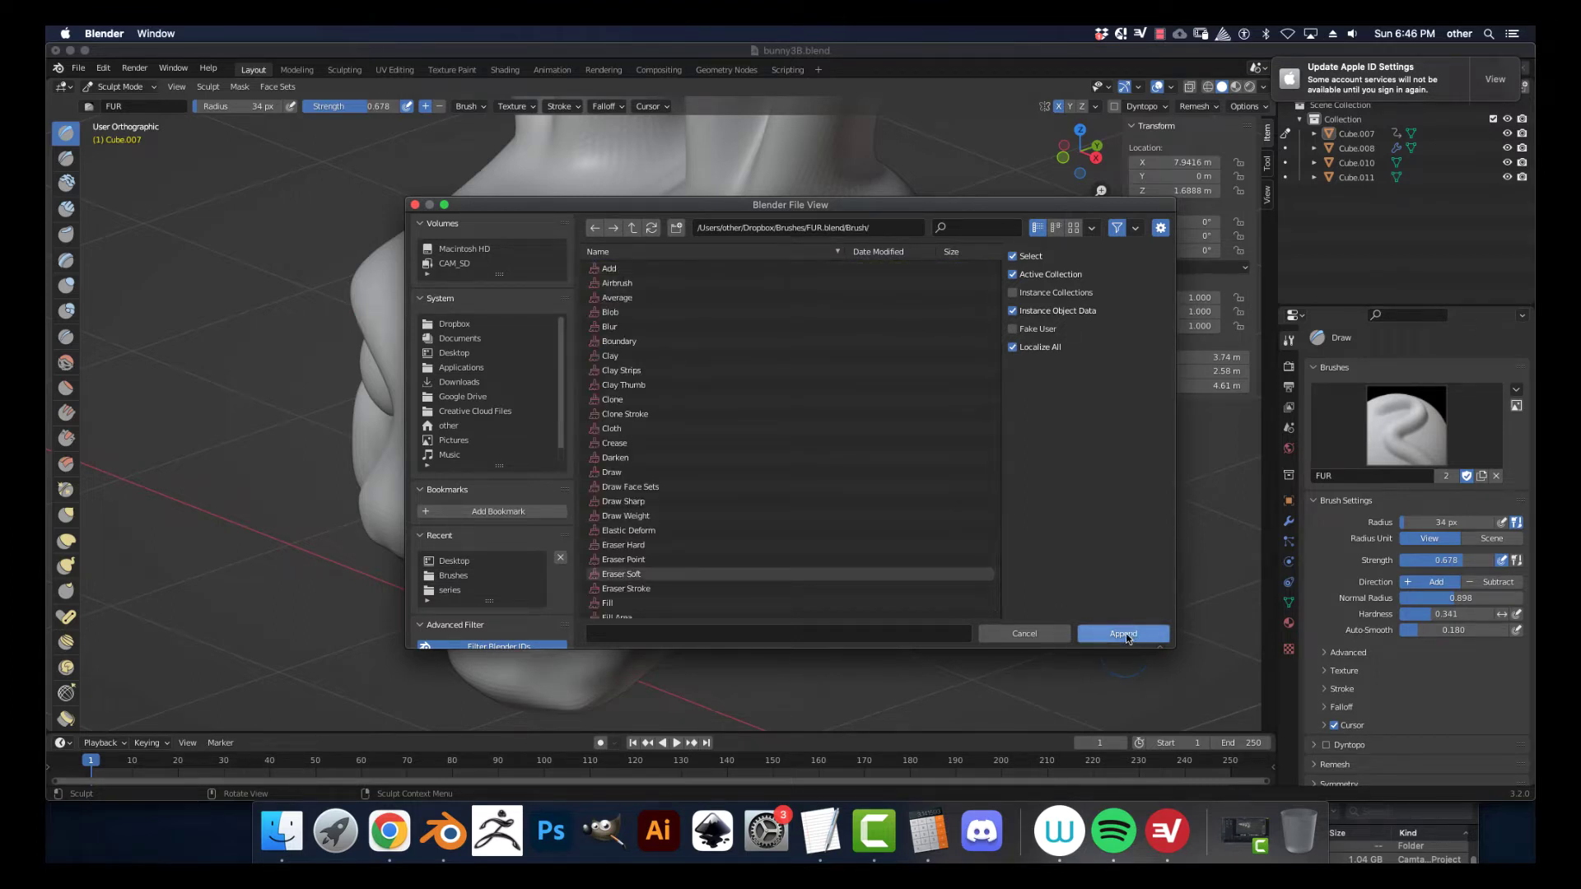
scroll(630, 586, "down", 1)
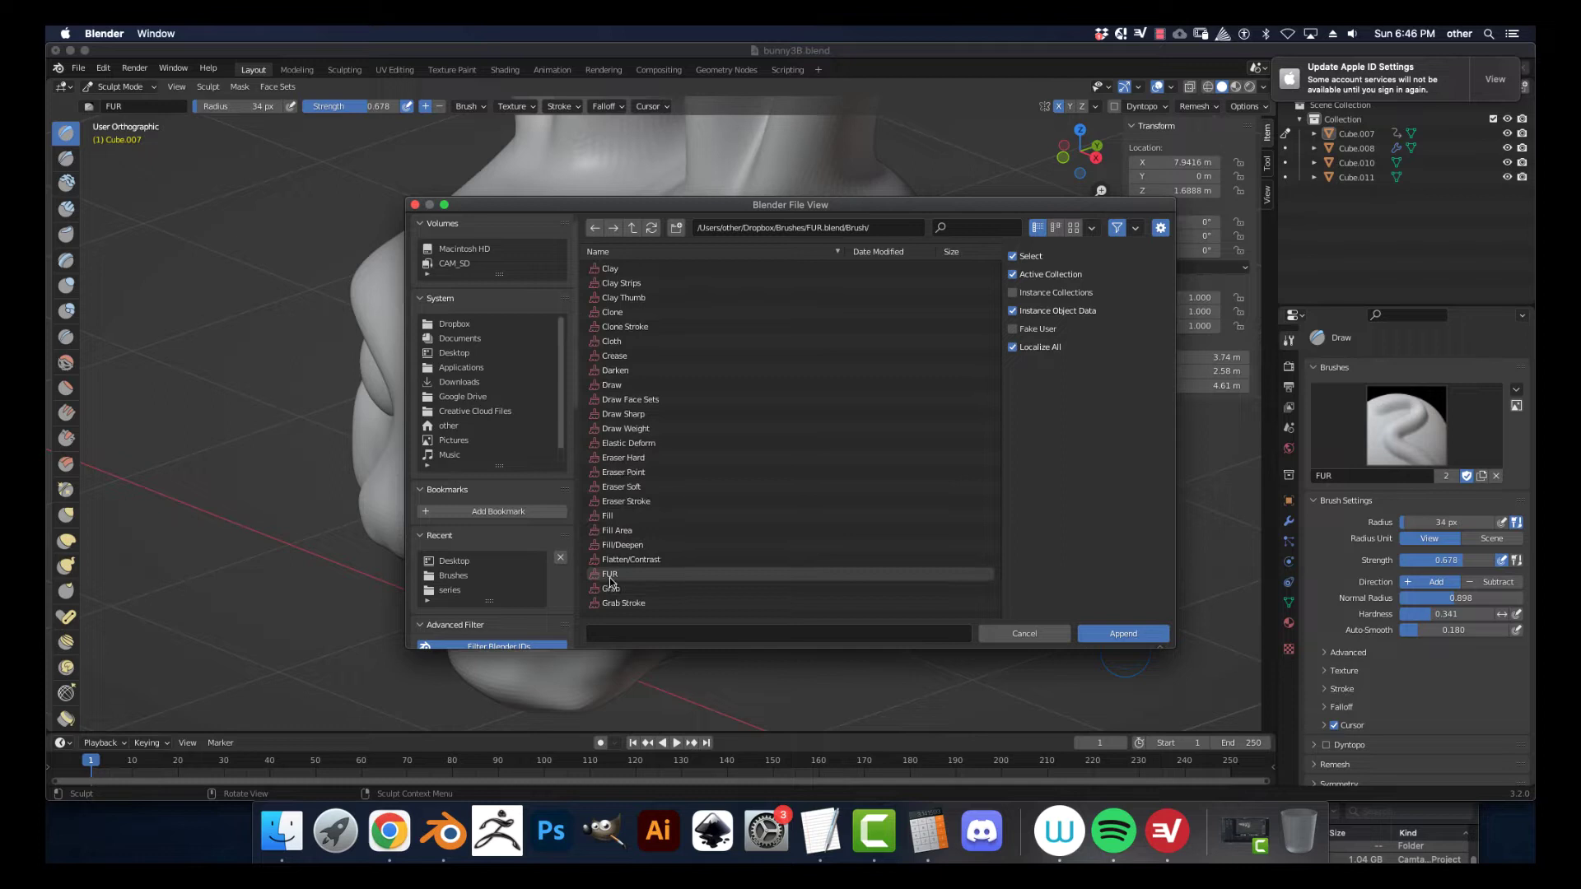
left_click(633, 578)
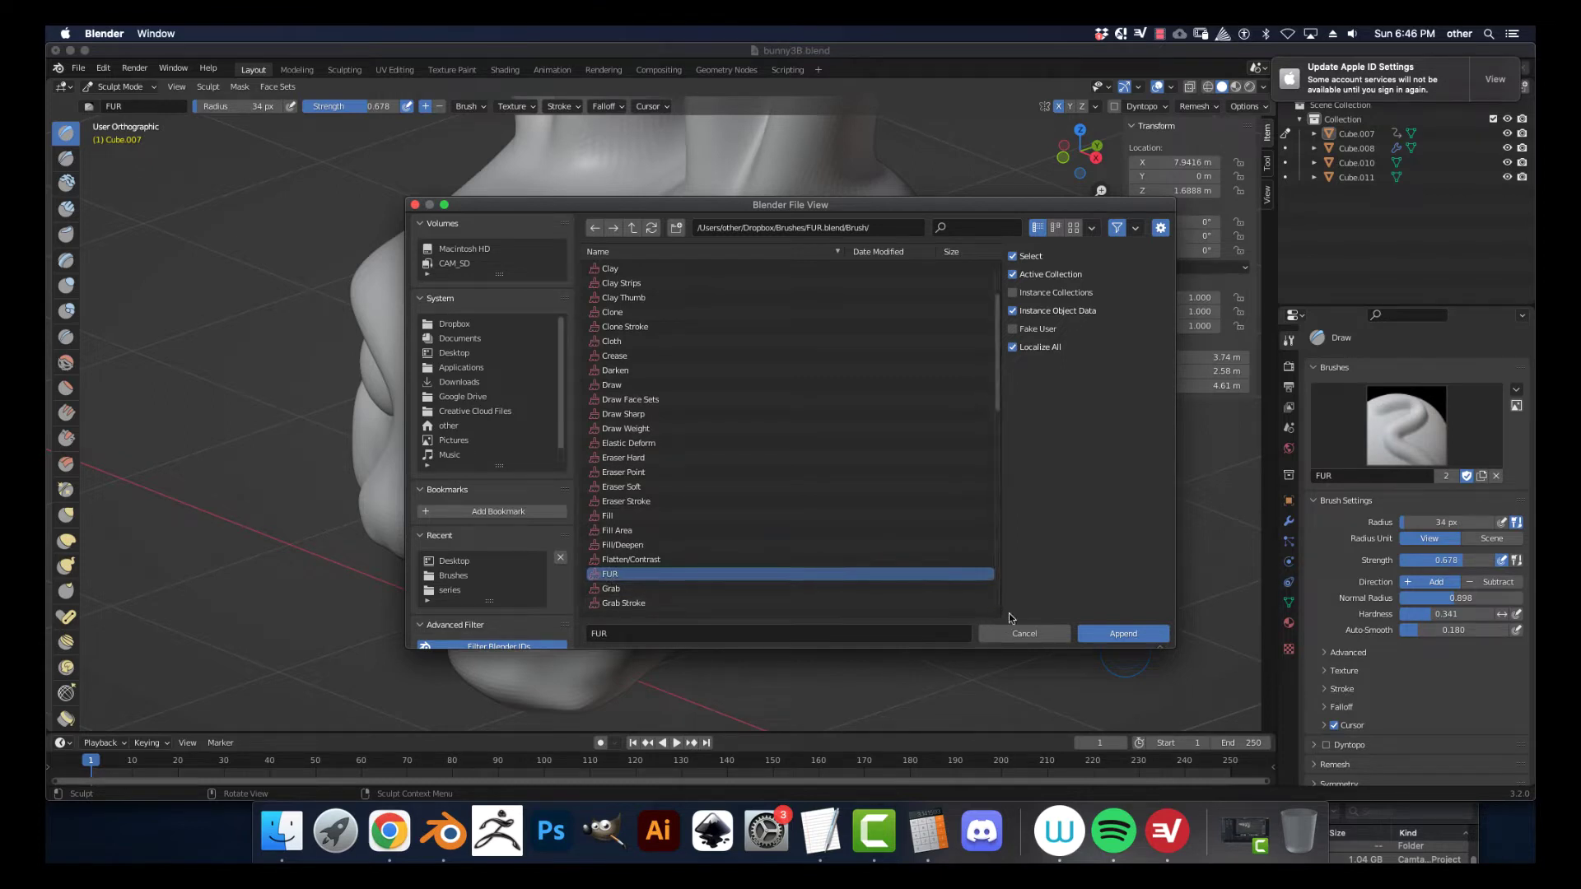
left_click(1114, 633)
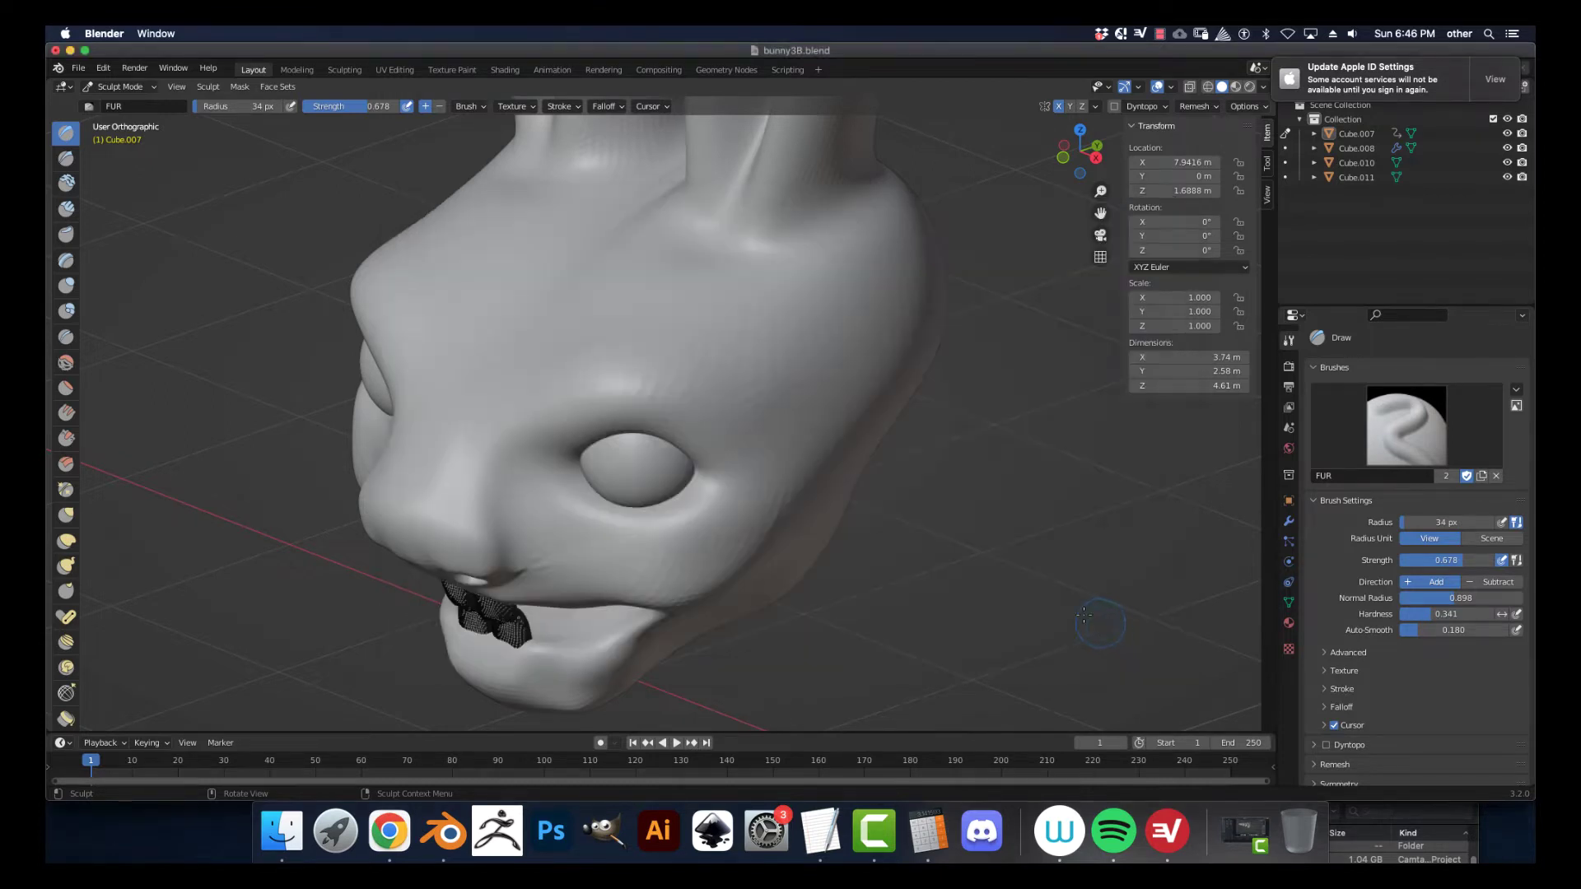
- Try fur strokes above the eyes with the brush strength at 0.841, and undo them
middle_click_drag(886, 523, 936, 523)
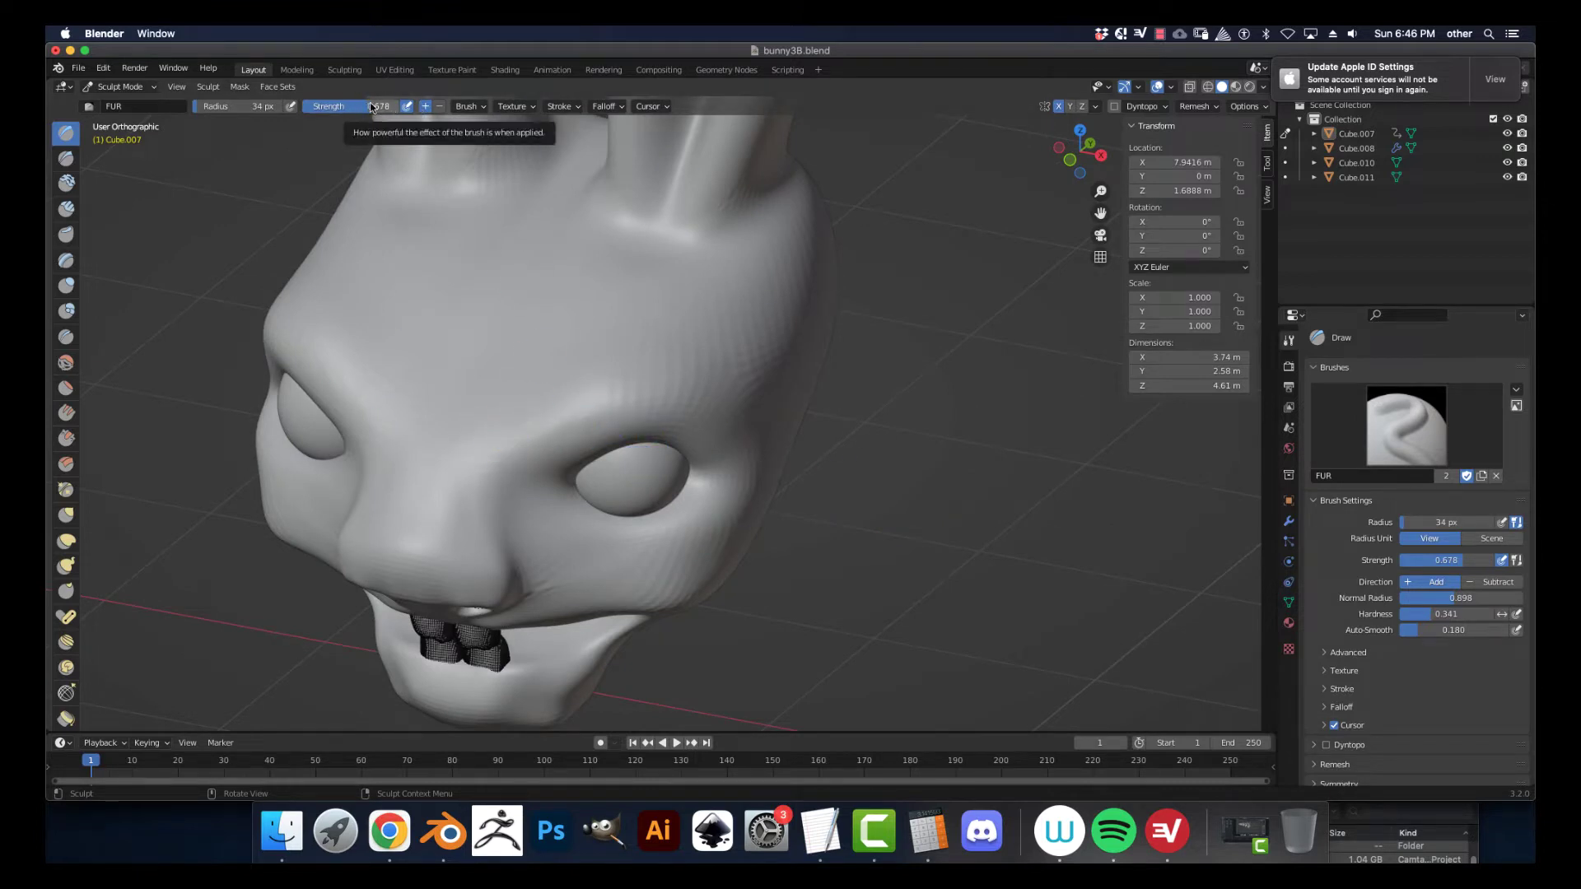
left_click_drag(372, 107, 378, 107)
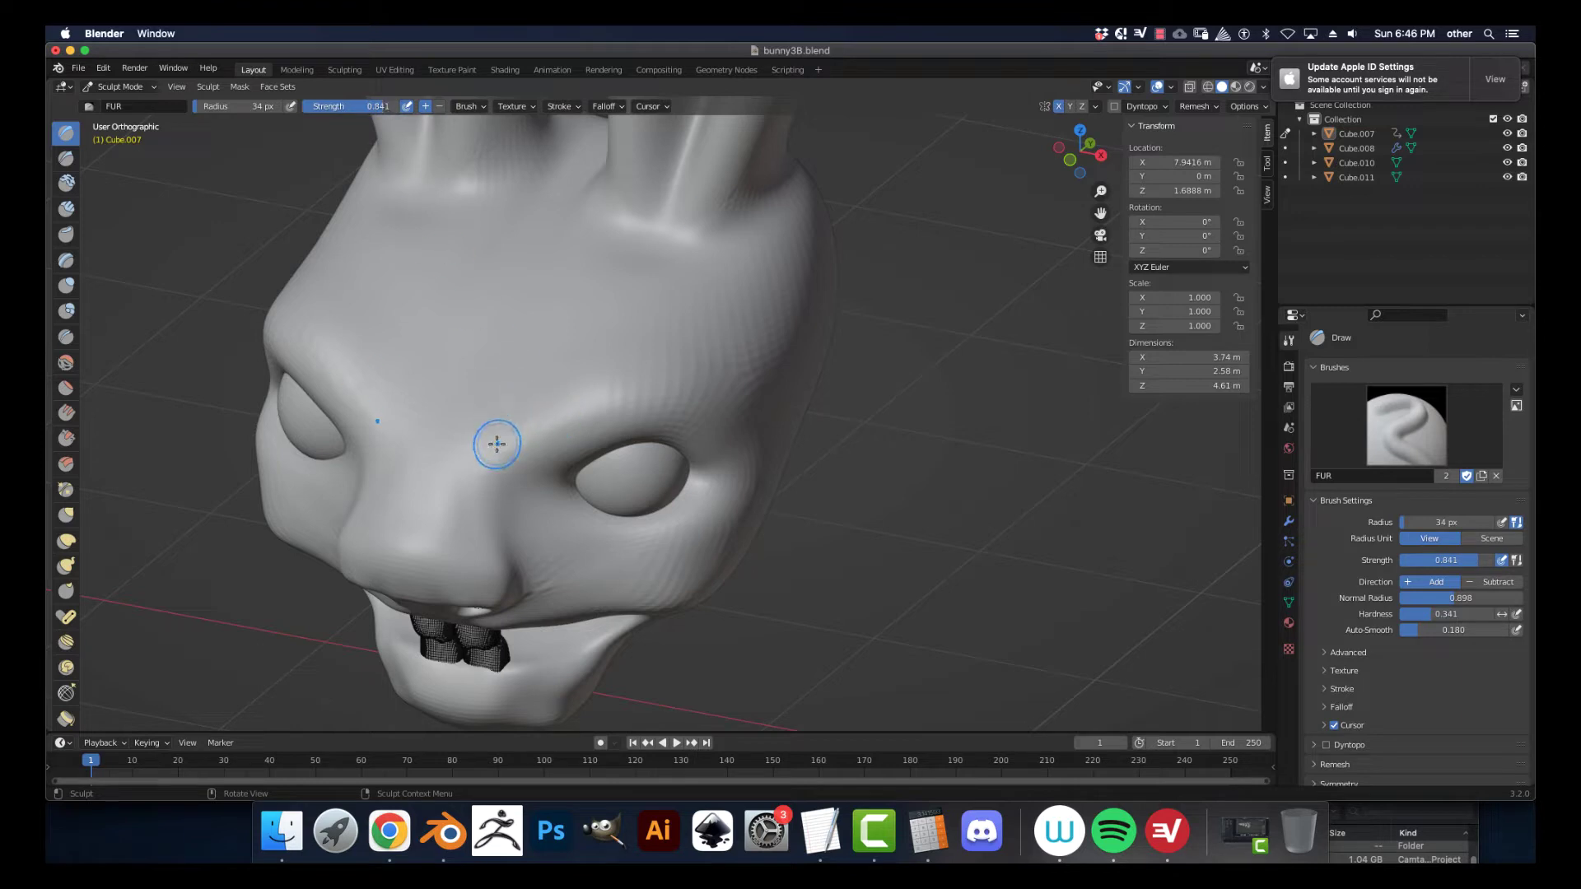
left_click_drag(496, 444, 516, 432)
left_click_drag(574, 368, 576, 362)
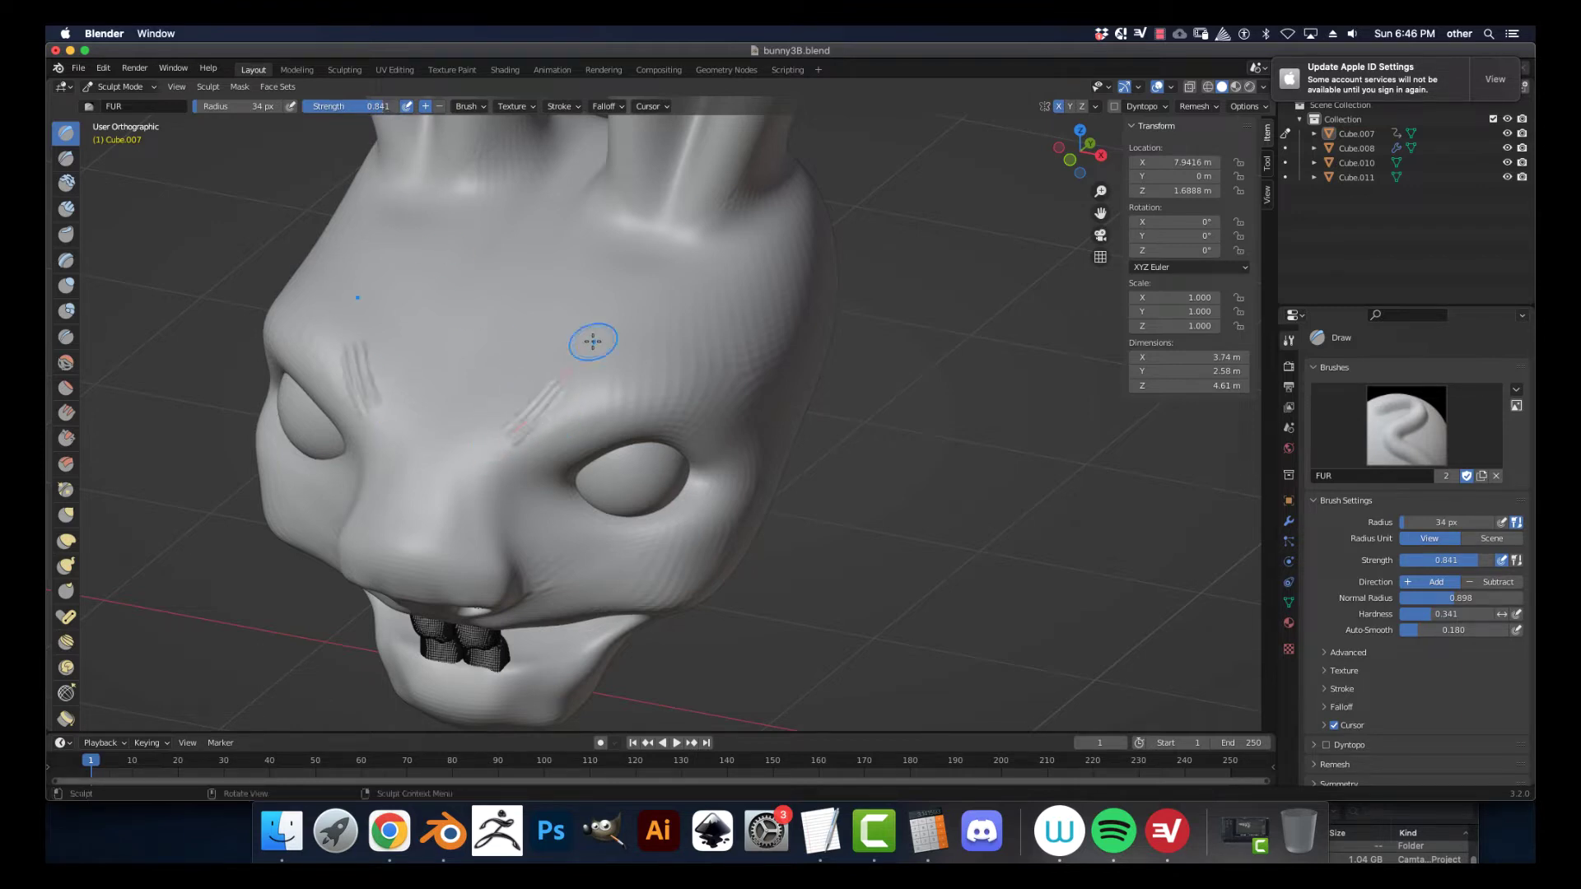
mouse_move(554, 374)
middle_mouse_down()
mouse_move(576, 373)
mouse_move(576, 397)
middle_mouse_up()
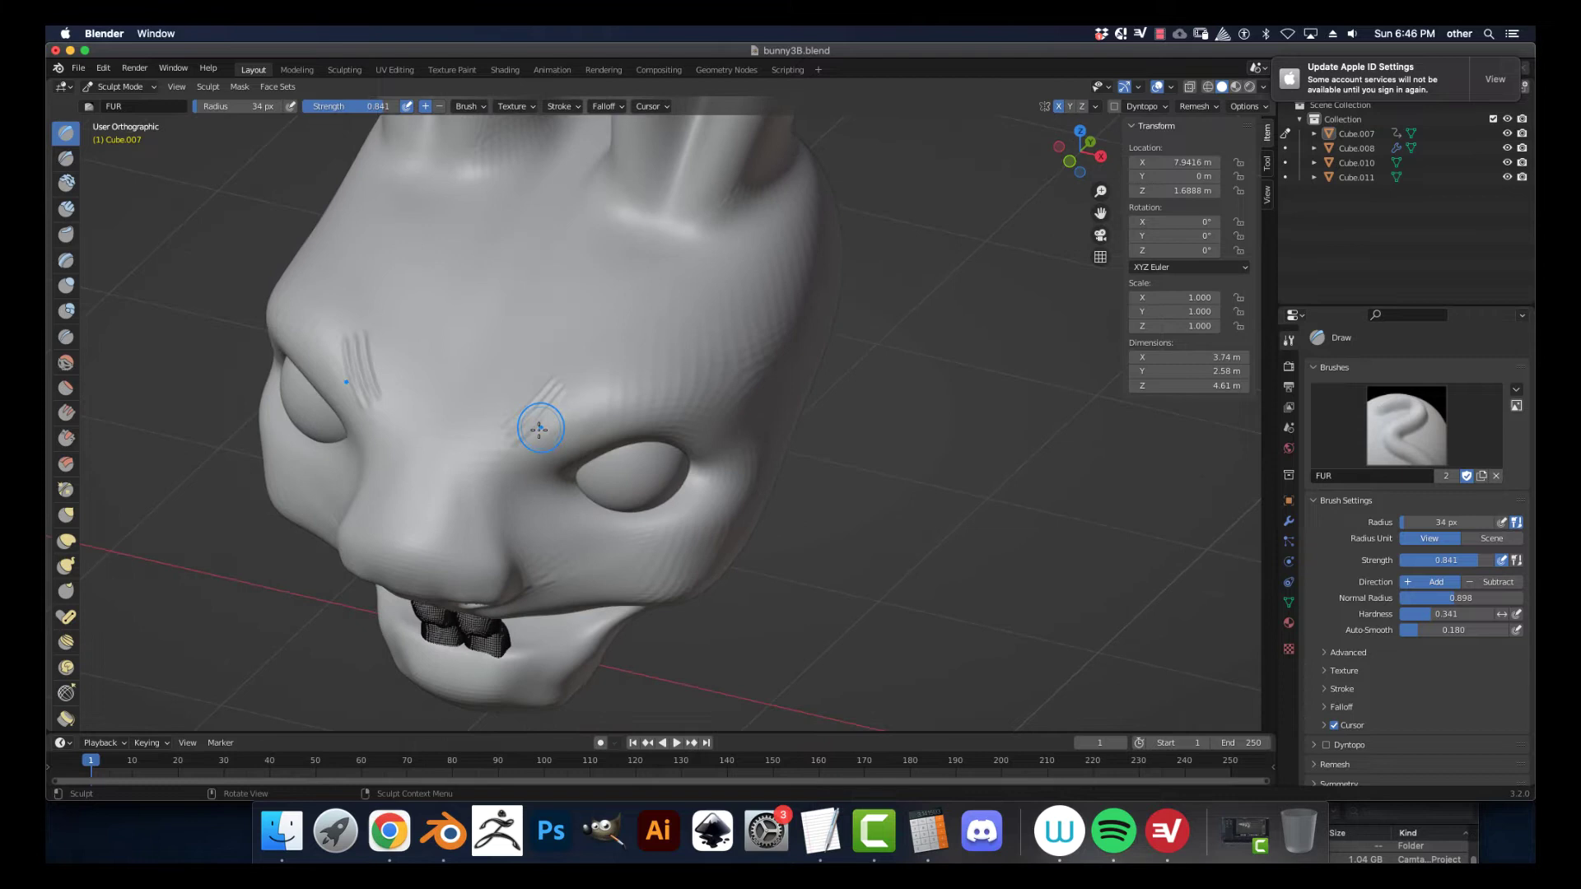
left_click_drag(536, 433, 613, 315)
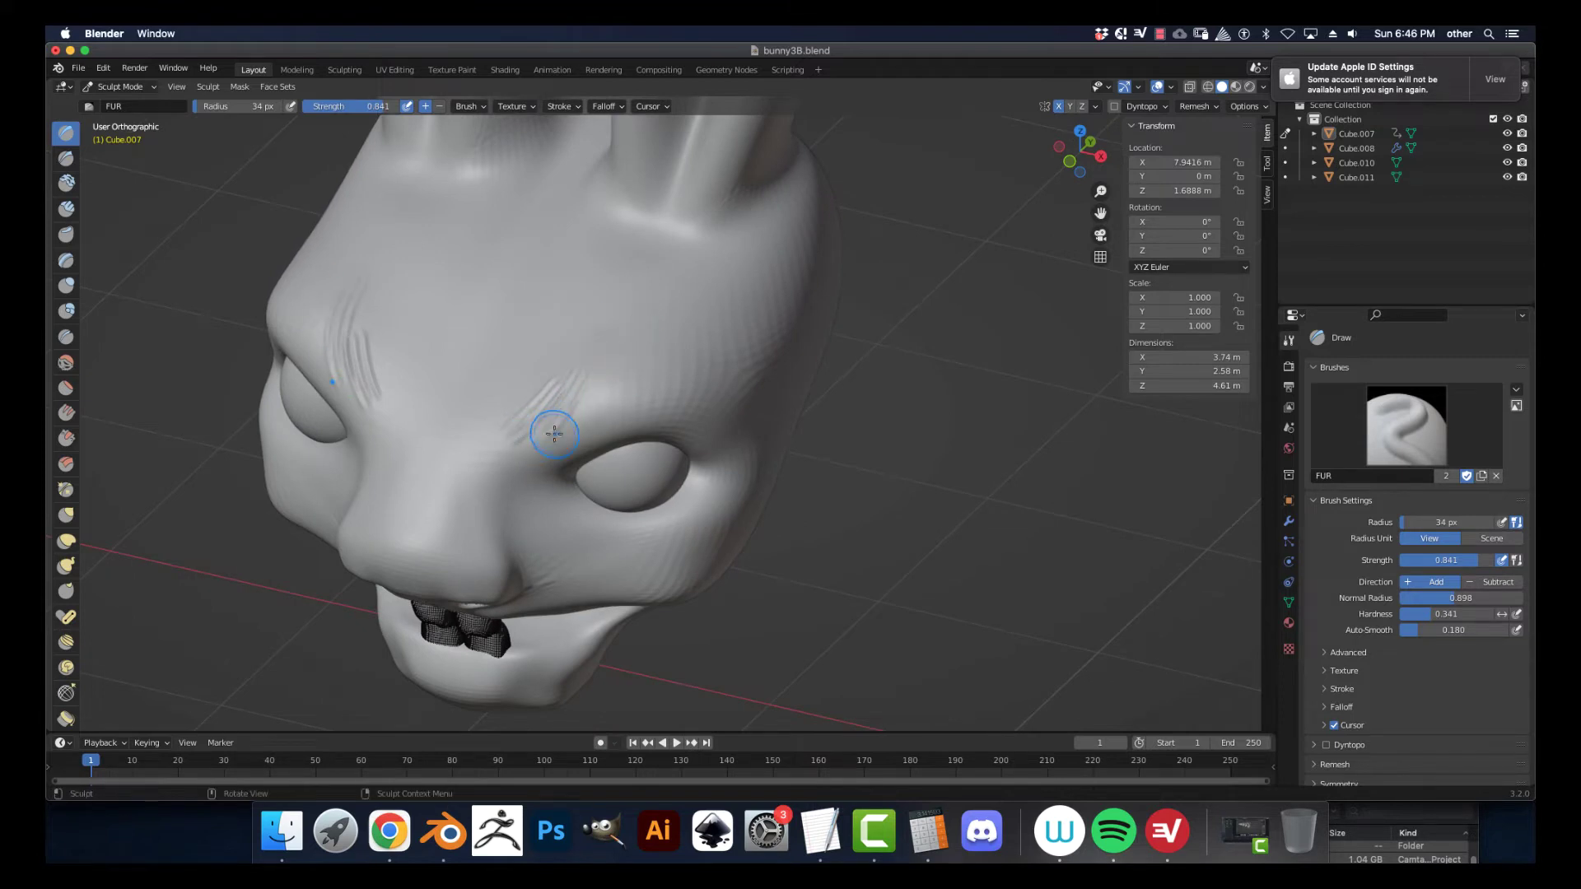
left_click_drag(547, 437, 593, 391)
left_click_drag(636, 290, 638, 289)
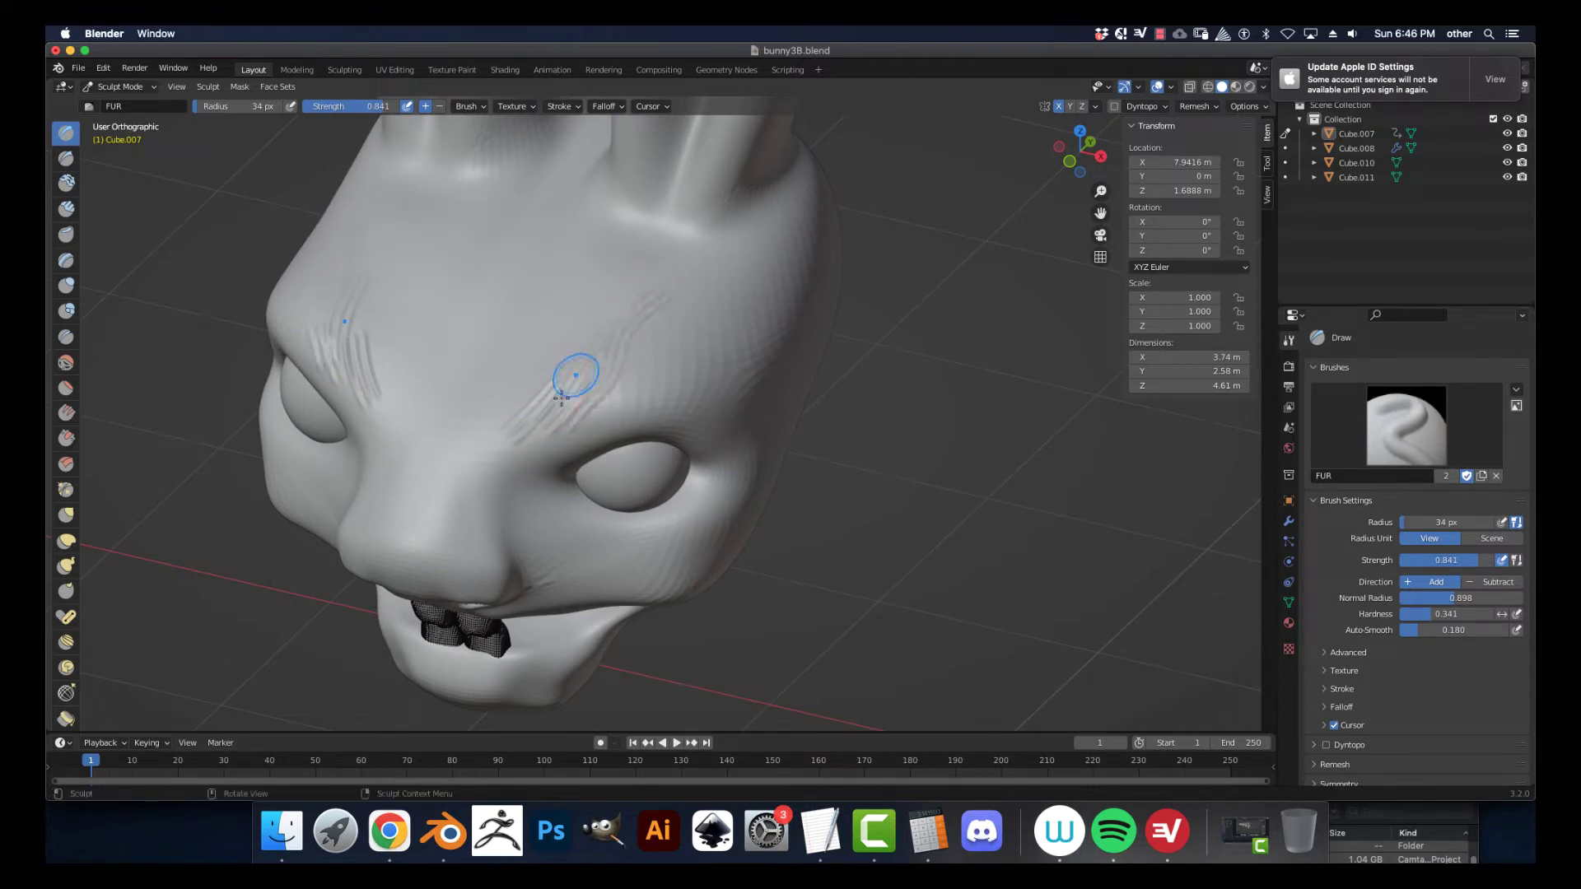
middle_click_drag(578, 428, 568, 425)
key("ctrl+z")
key("ctrl+z")
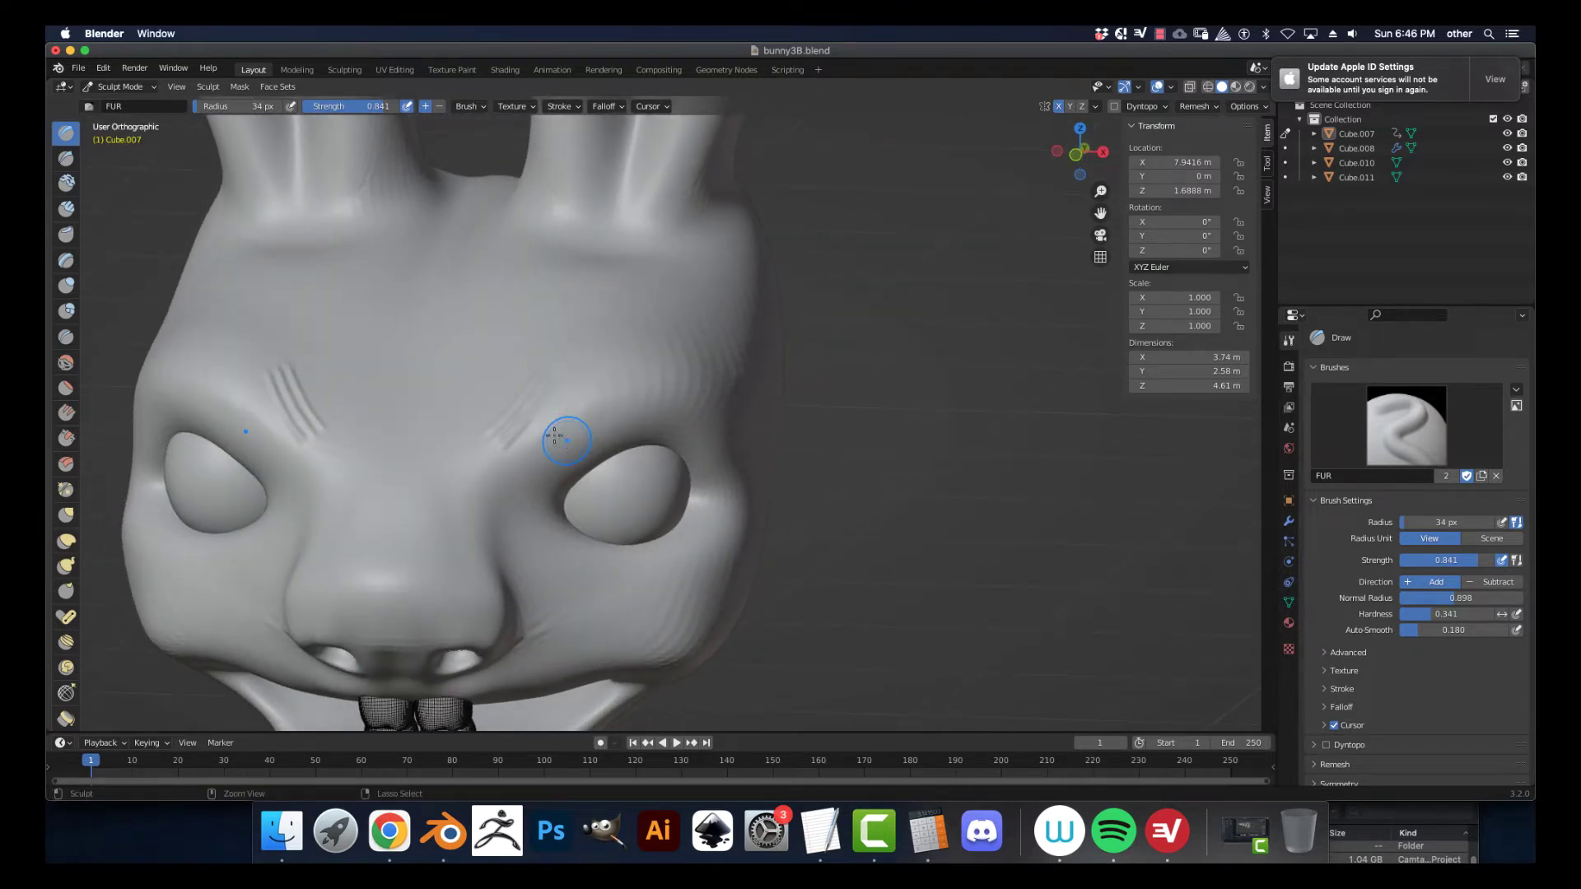
key("ctrl+z")
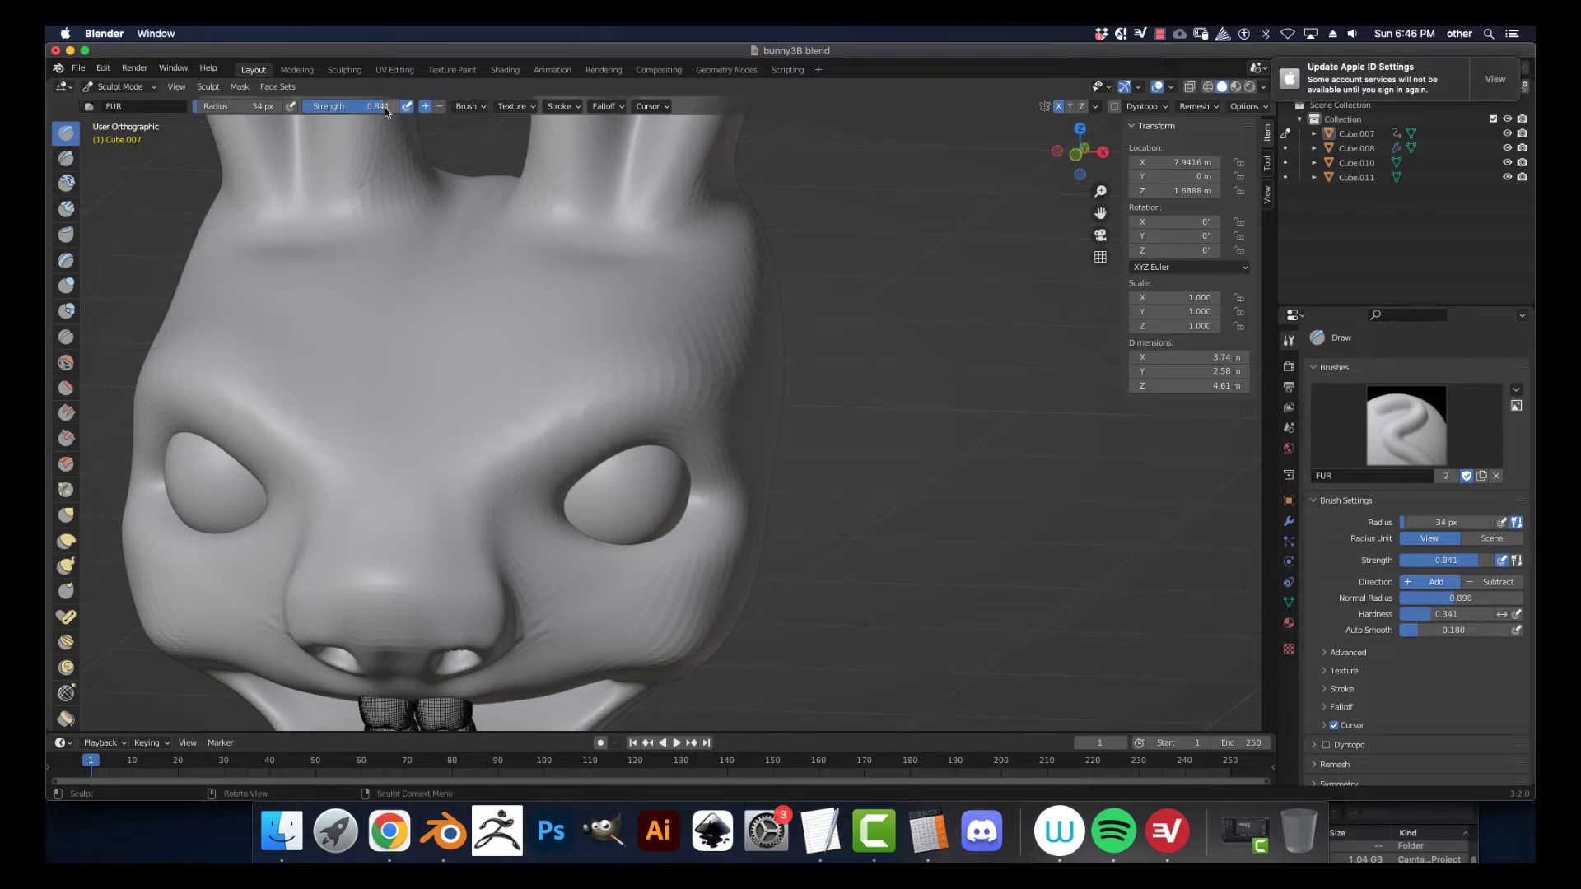
- Set the FUR brush strength to 1.000, test it with a stroke above the eye and undo that stroke
left_click_drag(447, 428, 458, 443)
mouse_move(568, 380)
left_mouse_down()
mouse_move(575, 356)
mouse_move(562, 370)
left_mouse_up()
scroll(527, 428, "down", 1)
middle_click_drag(526, 428, 512, 458)
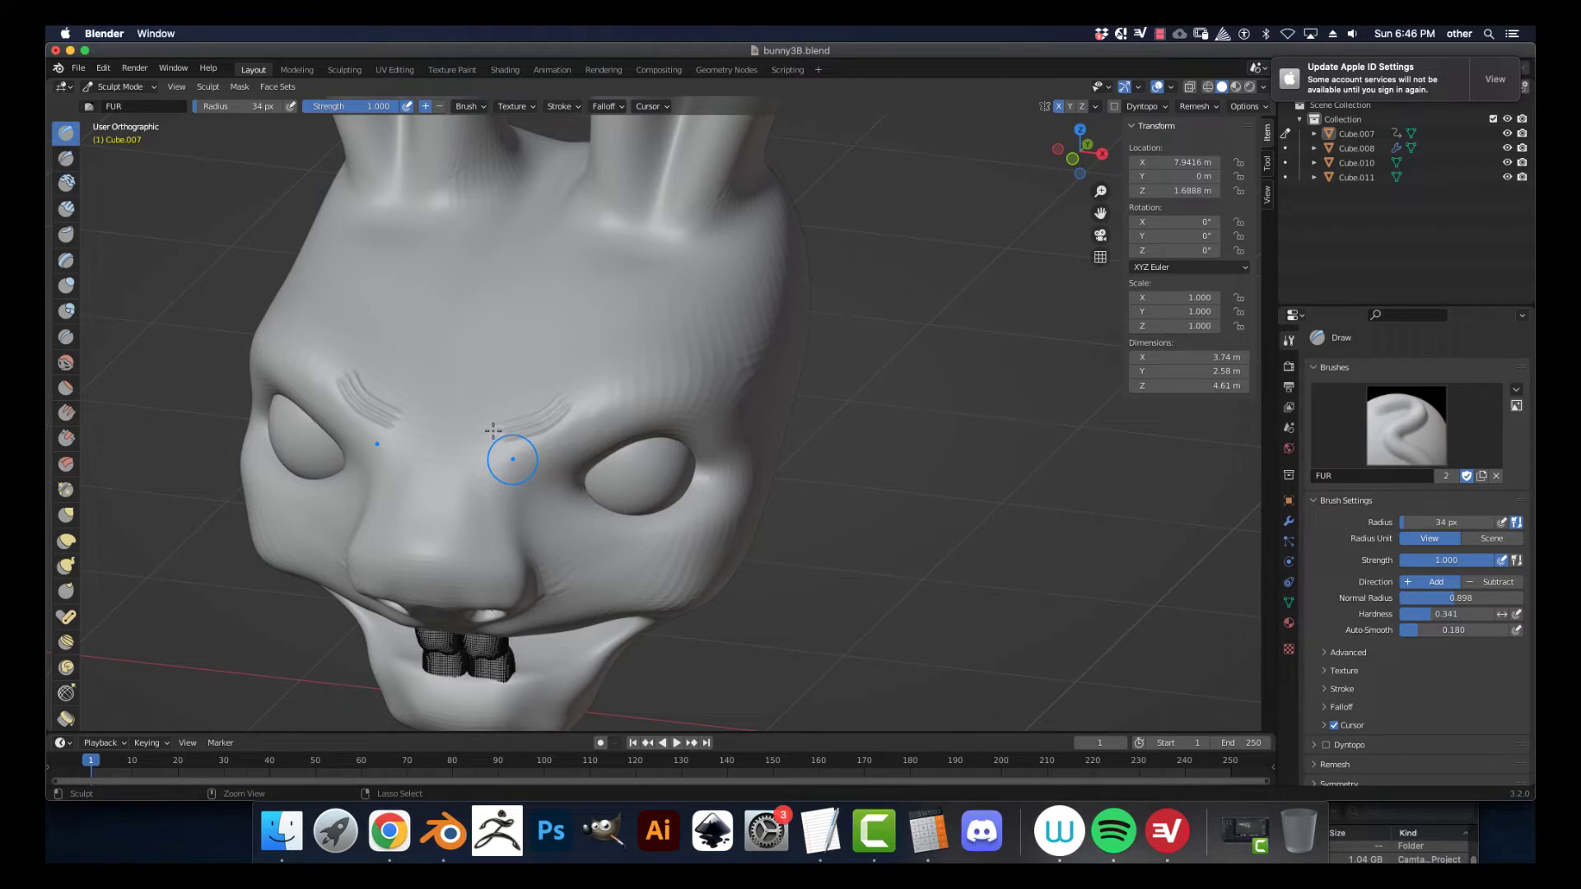
key("super+z")
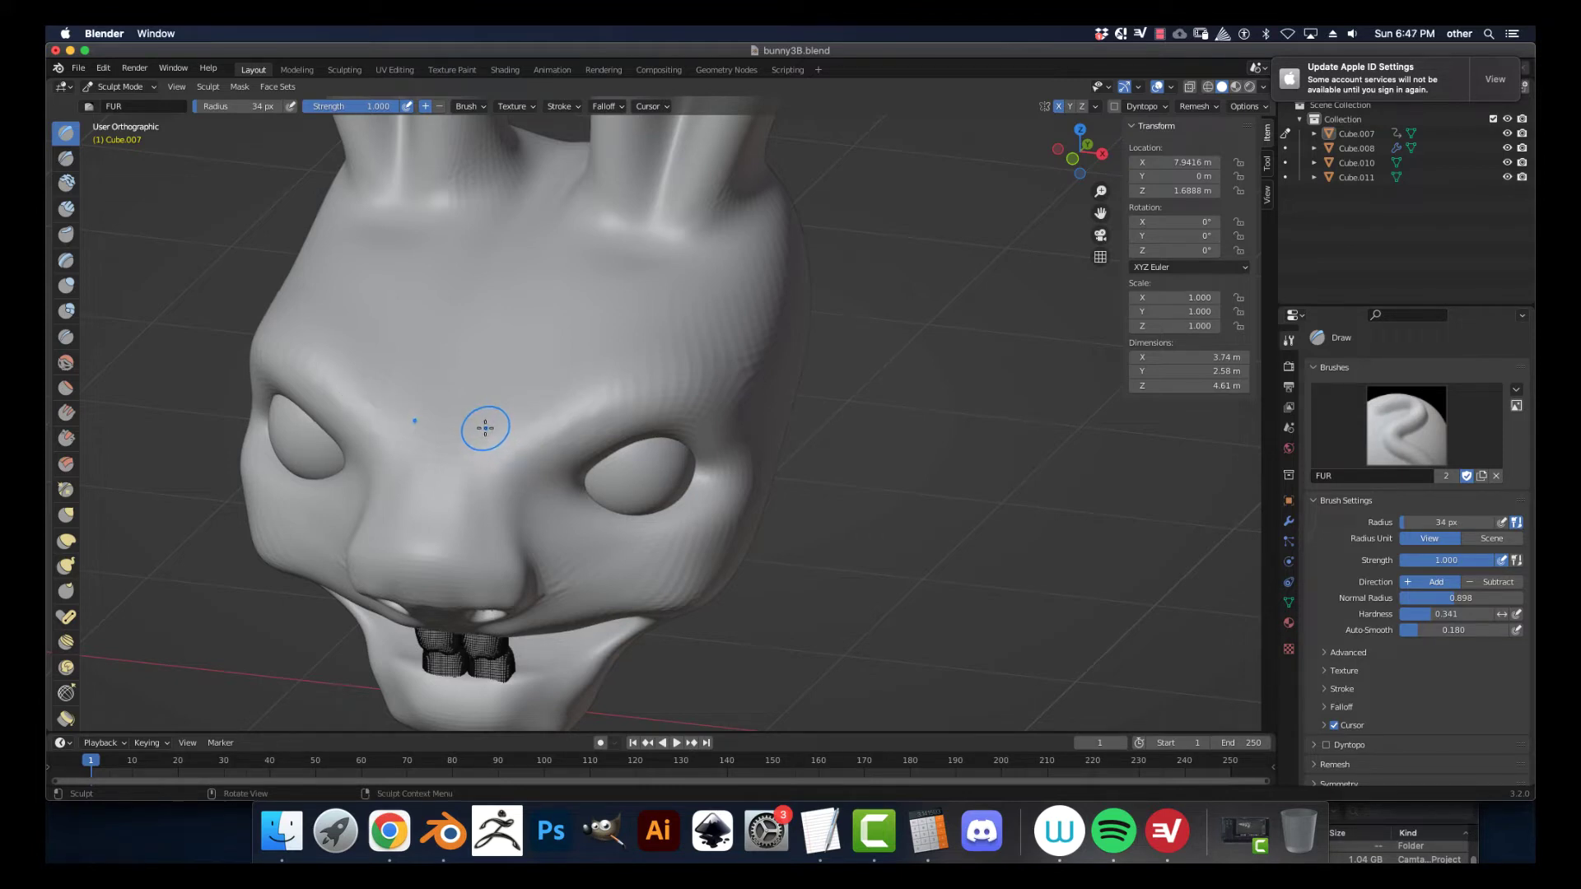
- Increase the brush radius to 61 px
key("bracketright")
key("bracketright")
key("bracketright")
key("bracketright")
key("bracketright")
- Set the spacing distance in the brush's stroke settings to Scene
left_click(1324, 652)
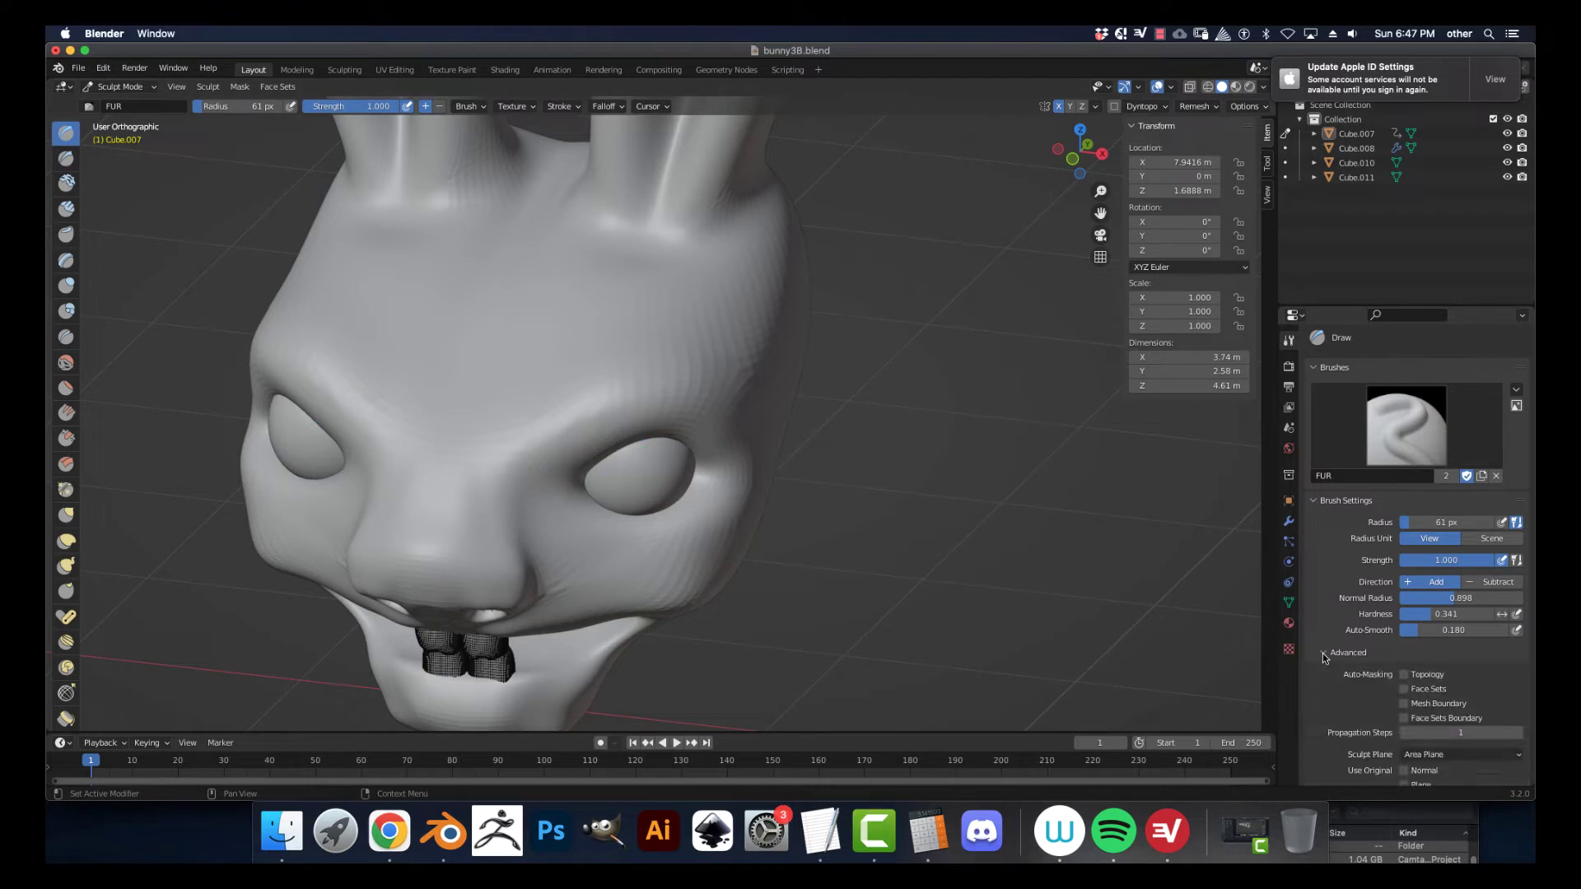
left_click(1325, 652)
left_click(1325, 670)
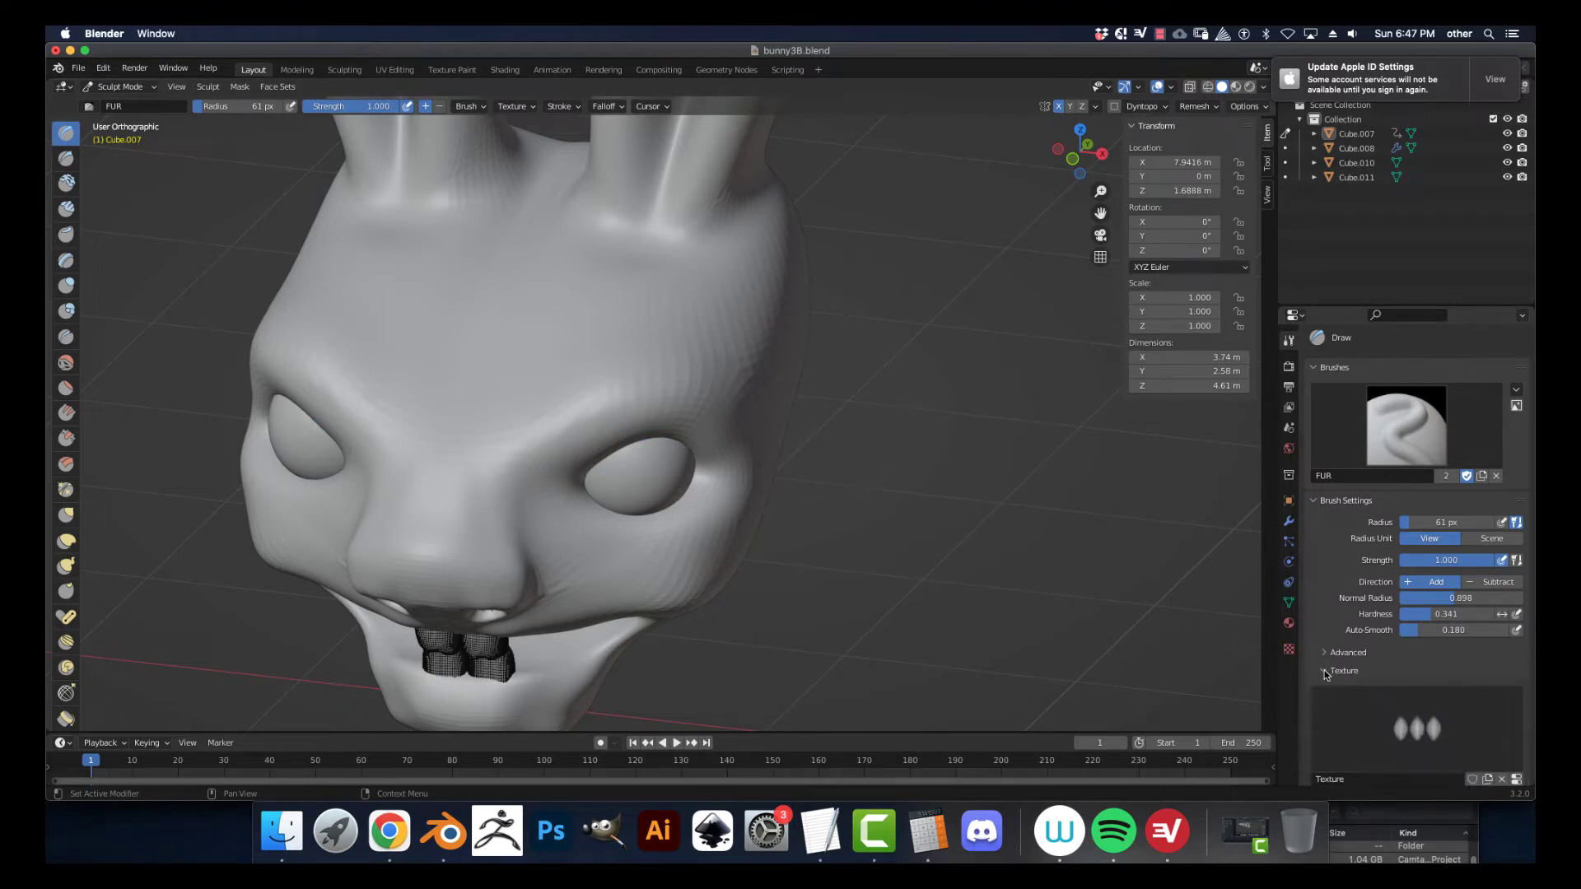
left_click(1324, 670)
scroll(1326, 673, "down", 2)
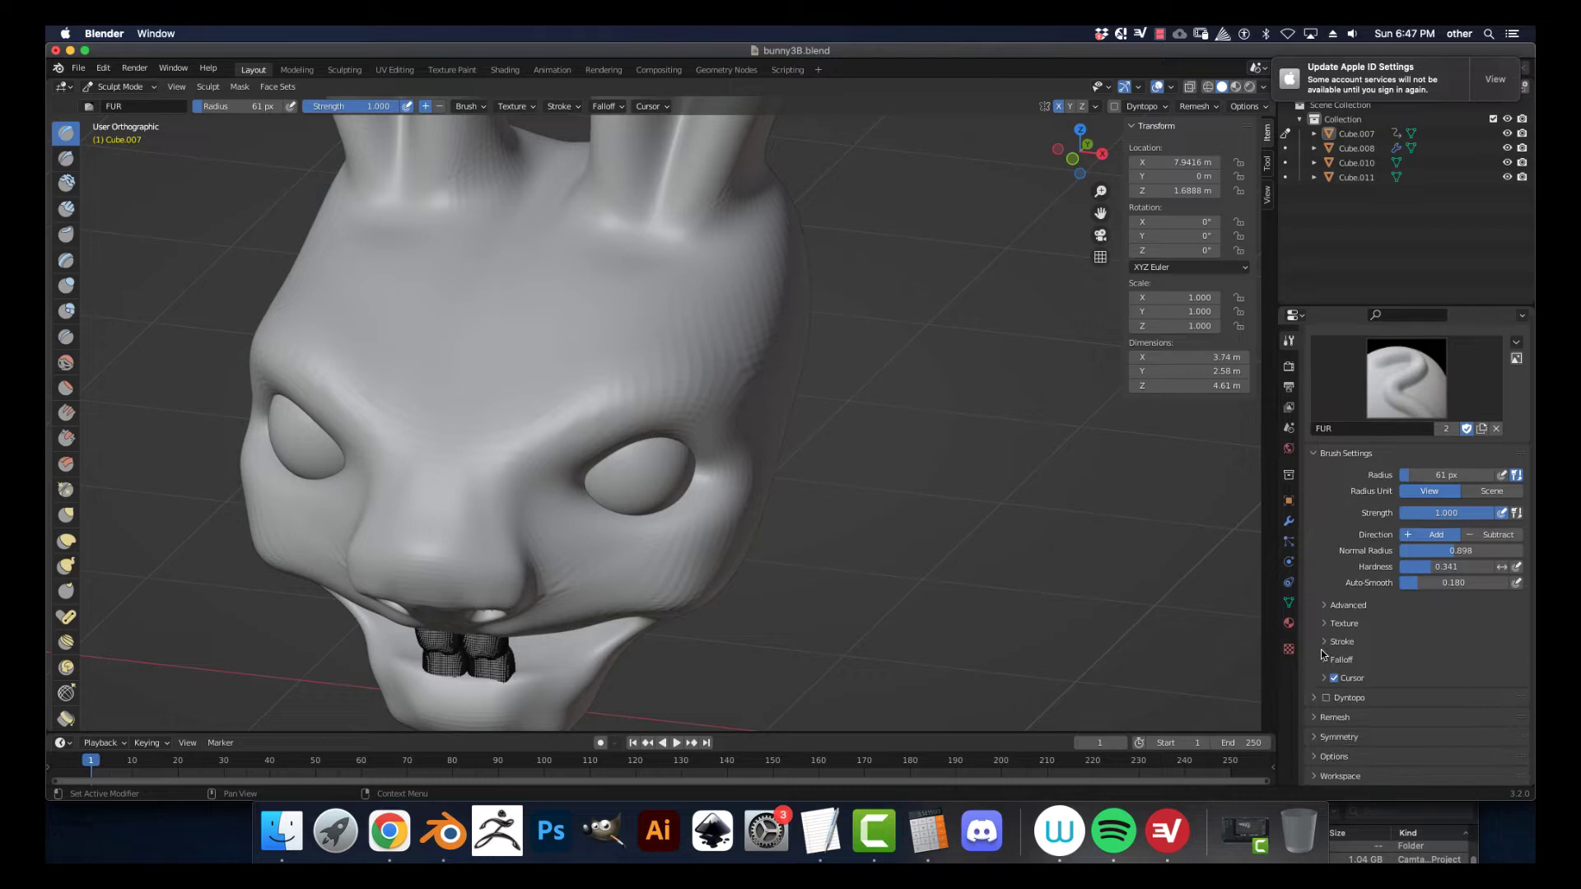
left_click(1323, 642)
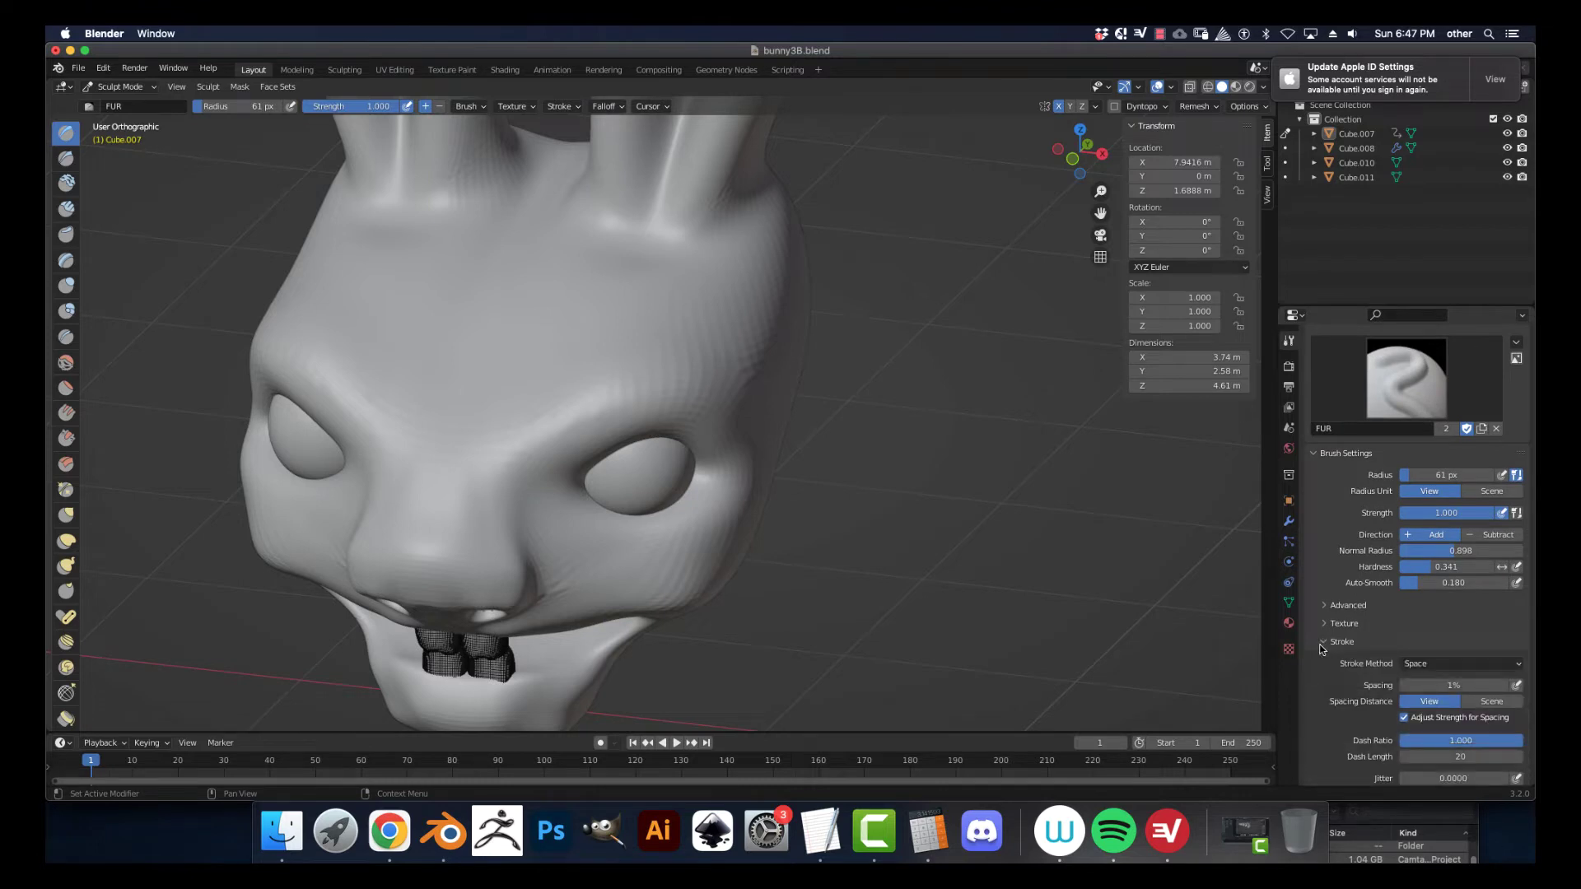
left_click(1479, 703)
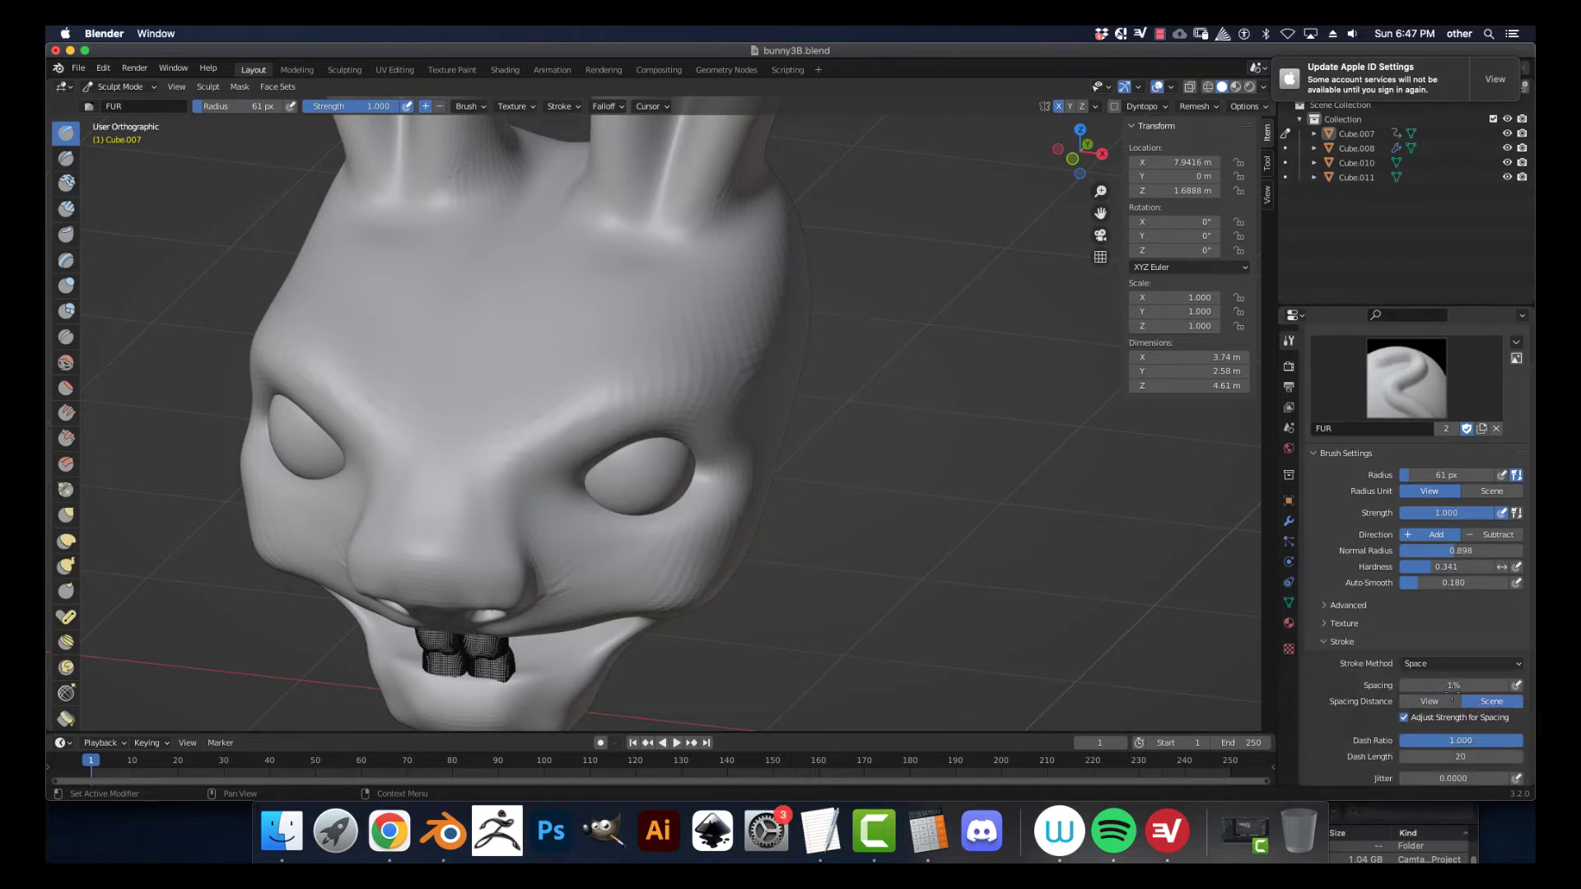
- Set the brush radius to 48 px and sculpt curved fur strokes over the brow above the eye, sweeping up to the forehead
key("f")
mouse_move(621, 375)
left_mouse_down()
mouse_move(640, 346)
mouse_move(637, 292)
left_mouse_up()
scroll(626, 409, "up", 1)
scroll(600, 415, "down", 1)
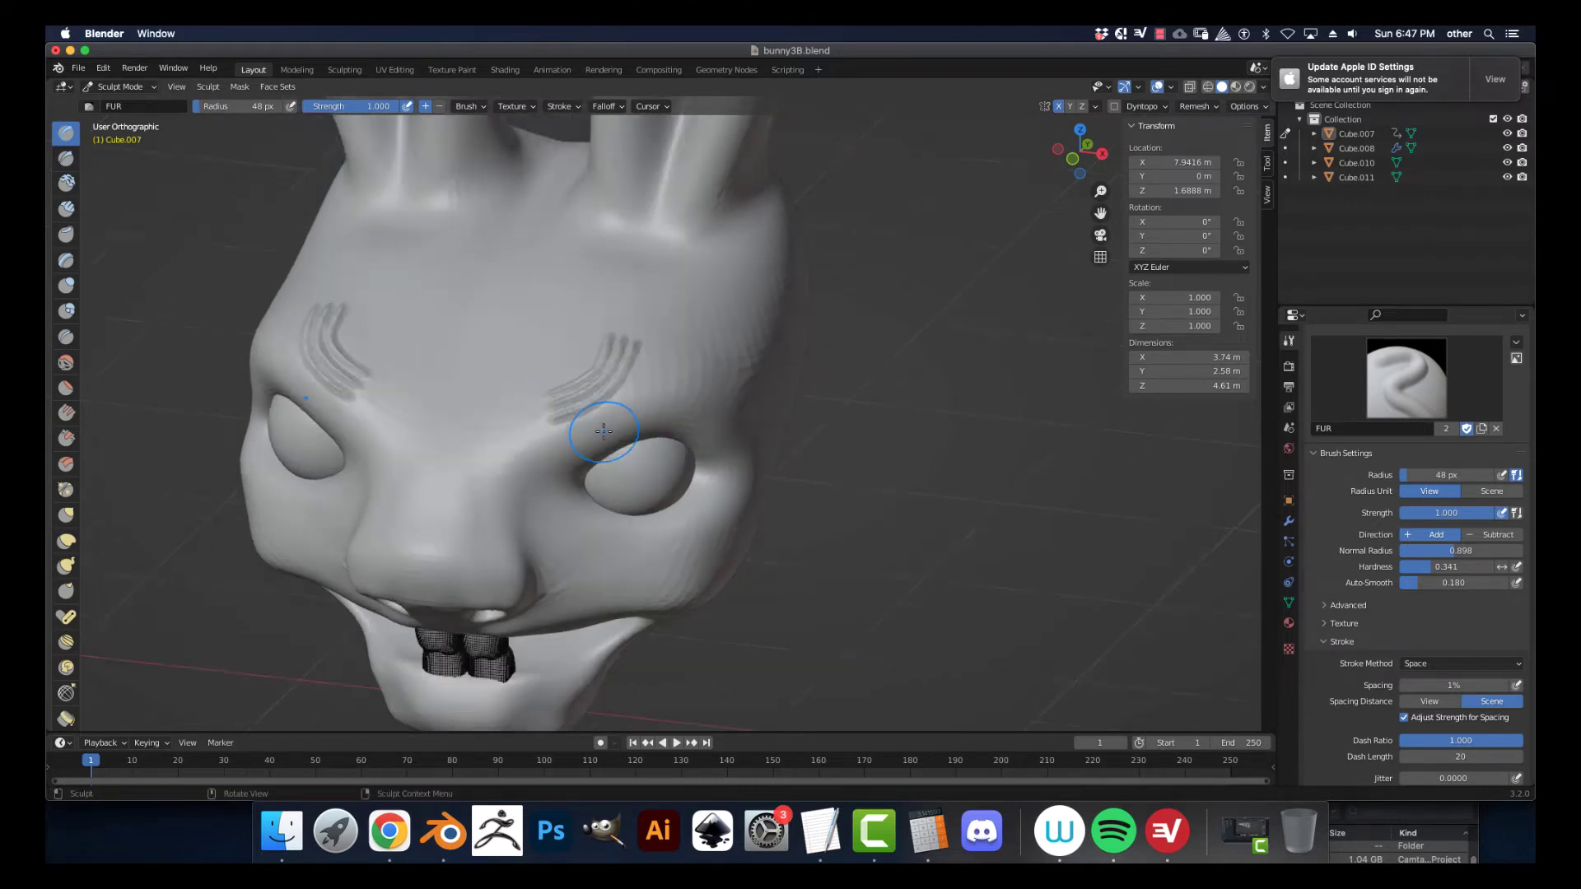
scroll(601, 423, "up", 2)
mouse_move(557, 417)
left_mouse_down()
mouse_move(690, 333)
mouse_move(711, 294)
left_mouse_up()
left_click_drag(613, 362, 682, 227)
mouse_move(639, 402)
left_mouse_down()
mouse_move(700, 366)
mouse_move(724, 325)
mouse_move(720, 259)
left_mouse_up()
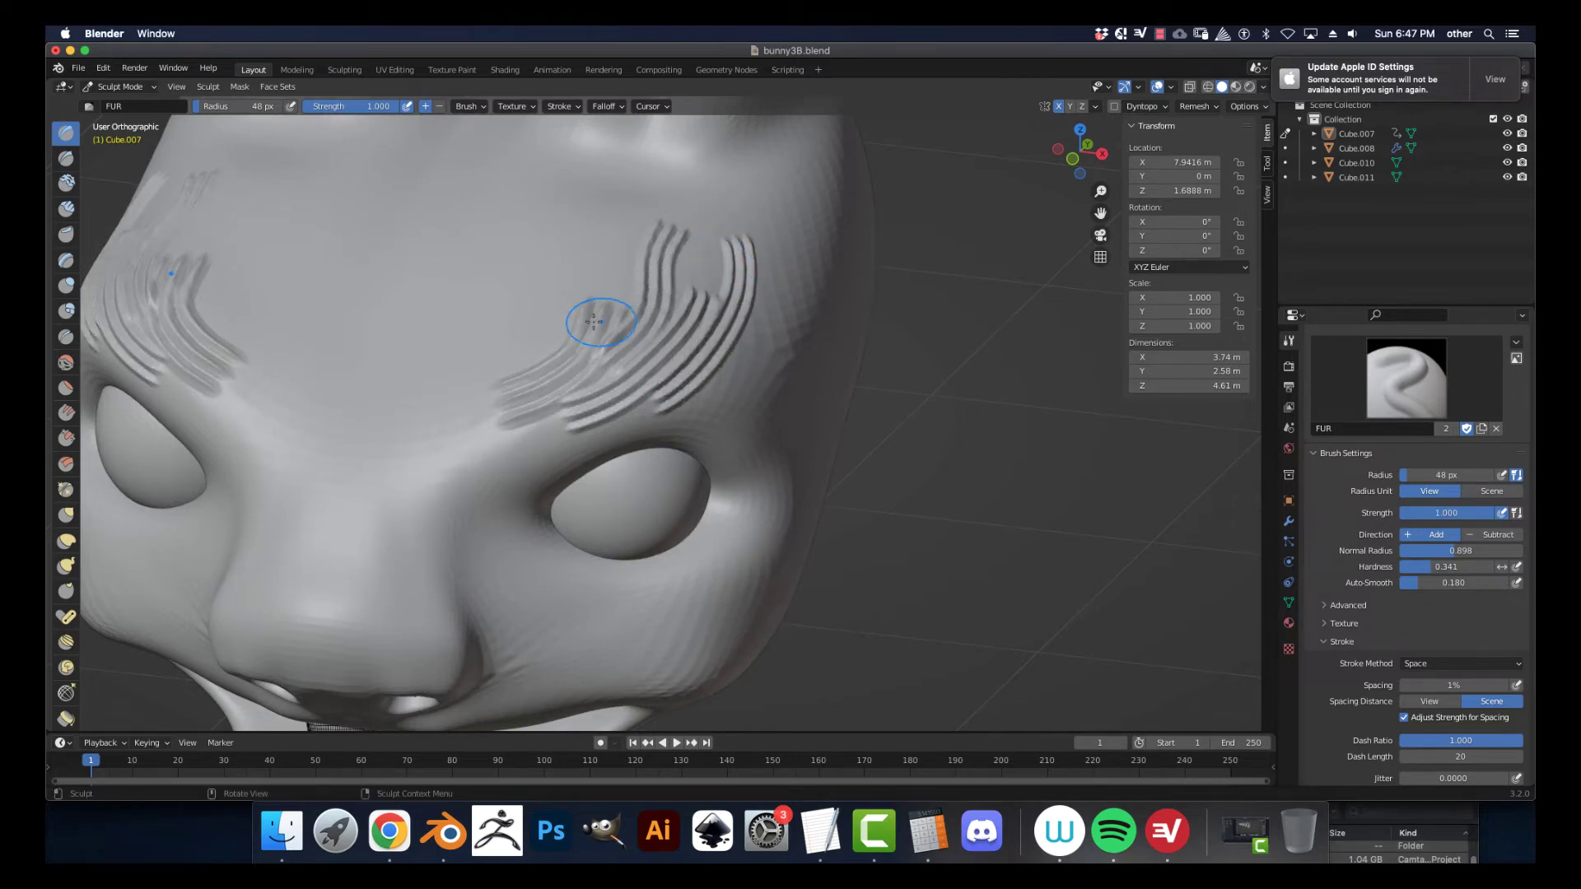
- Sculpt fur strokes from the bridge of the nose up past the inner brow to the forehead
middle_click_drag(594, 322, 529, 340)
mouse_move(466, 327)
left_mouse_down()
mouse_move(525, 314)
mouse_move(605, 195)
mouse_move(593, 183)
left_mouse_up()
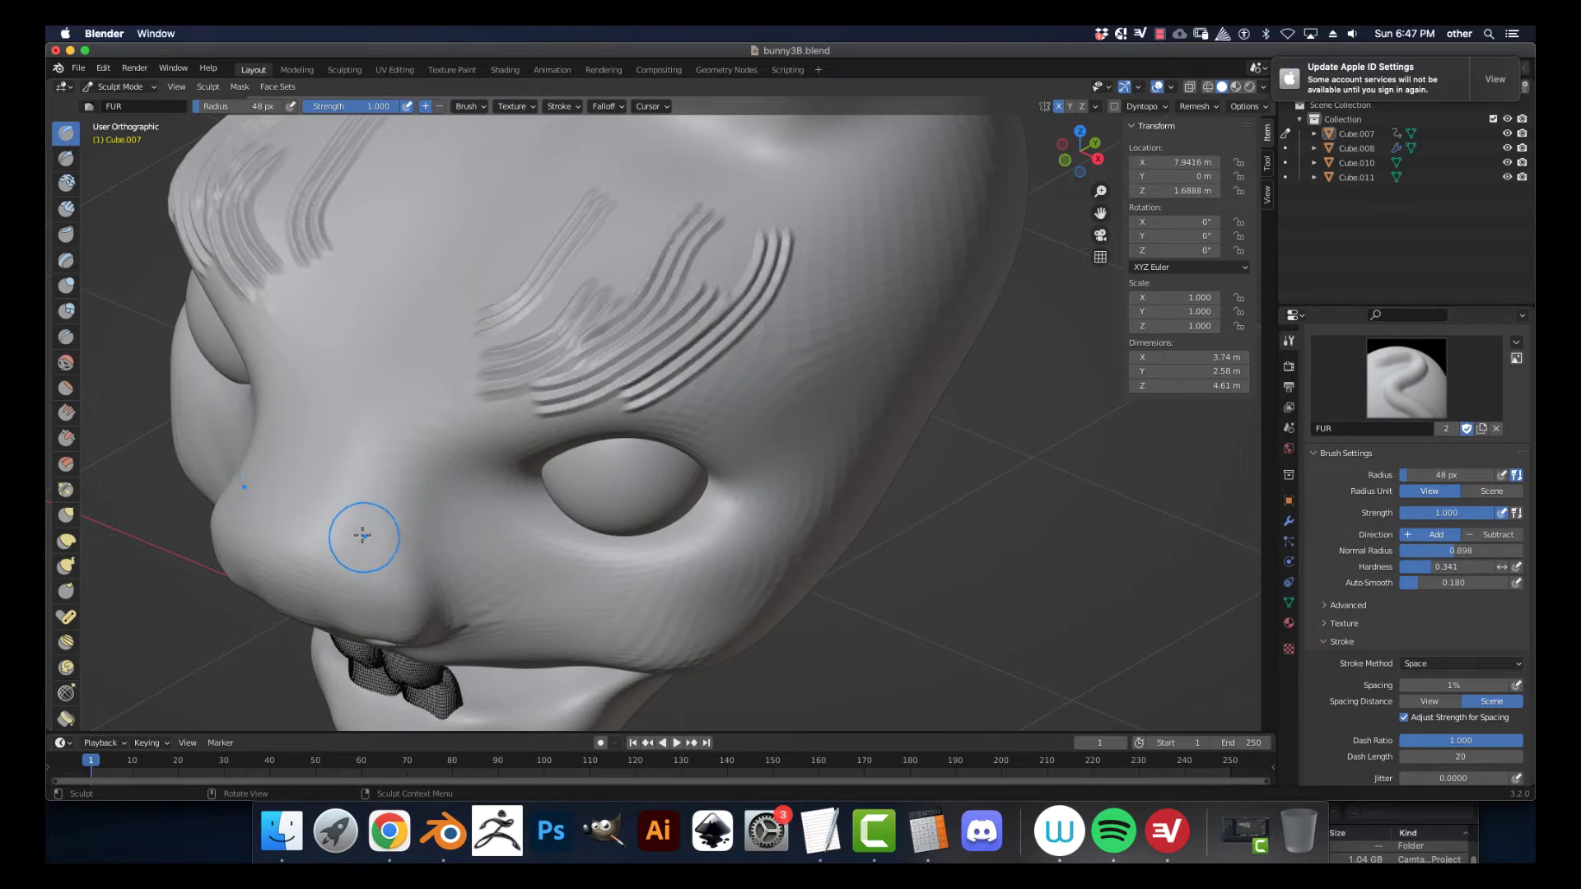
mouse_move(342, 532)
left_mouse_down()
mouse_move(374, 423)
mouse_move(468, 265)
left_mouse_up()
mouse_move(380, 499)
left_mouse_down()
mouse_move(404, 453)
mouse_move(461, 413)
mouse_move(509, 273)
mouse_move(452, 438)
left_mouse_up()
mouse_move(395, 500)
left_mouse_down()
mouse_move(424, 496)
mouse_move(506, 407)
mouse_move(523, 362)
left_mouse_up()
mouse_move(416, 409)
left_mouse_down()
mouse_move(449, 378)
mouse_move(461, 313)
mouse_move(488, 354)
mouse_move(568, 284)
mouse_move(629, 163)
left_mouse_up()
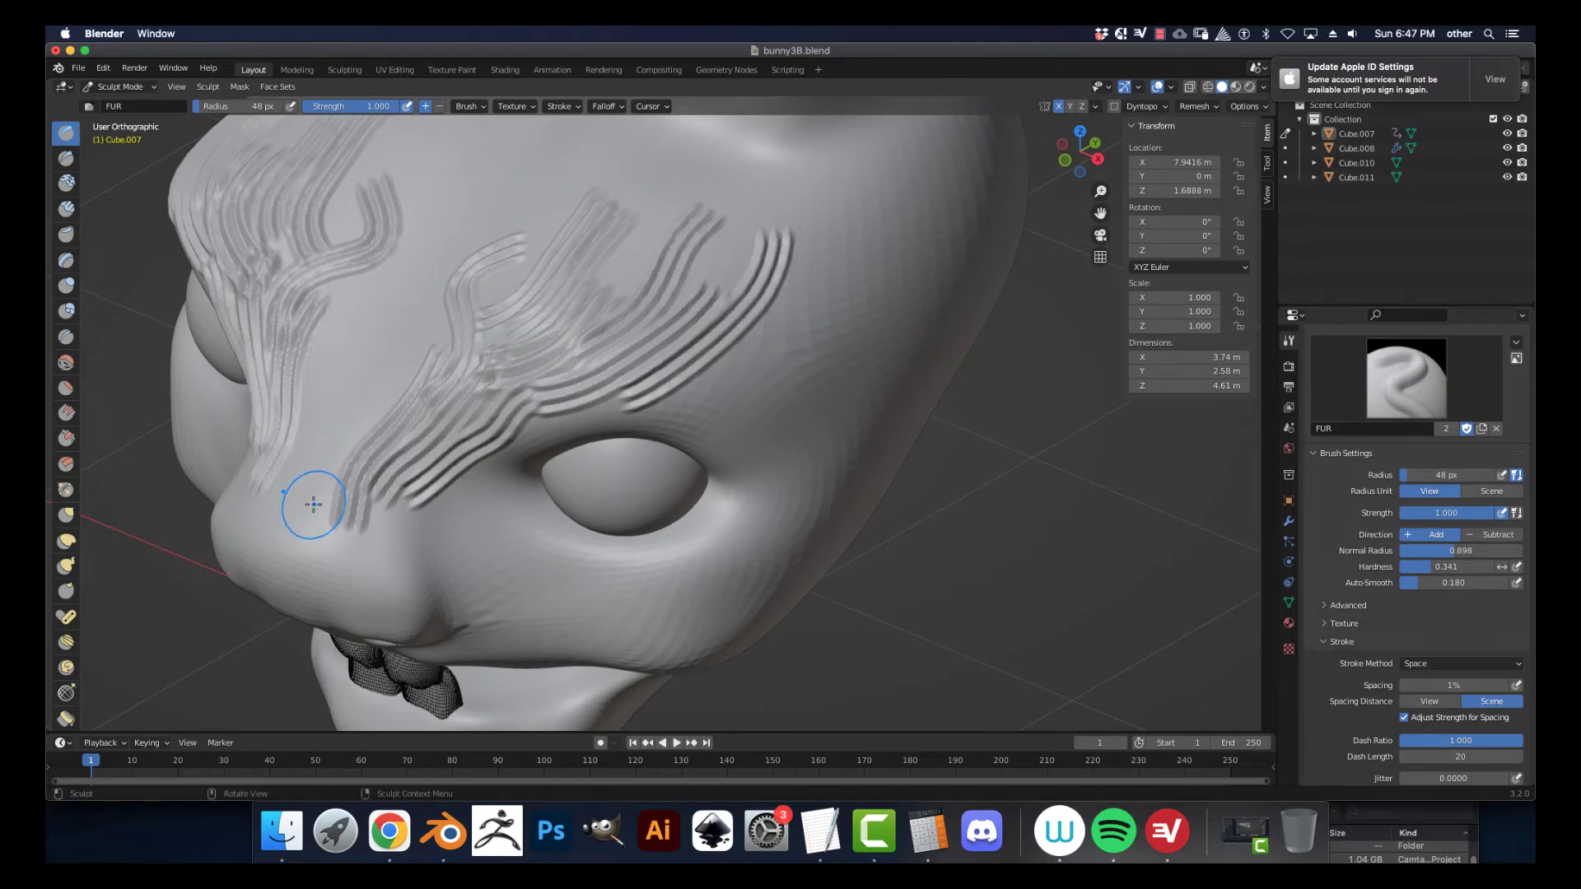
left_click_drag(312, 504, 445, 296)
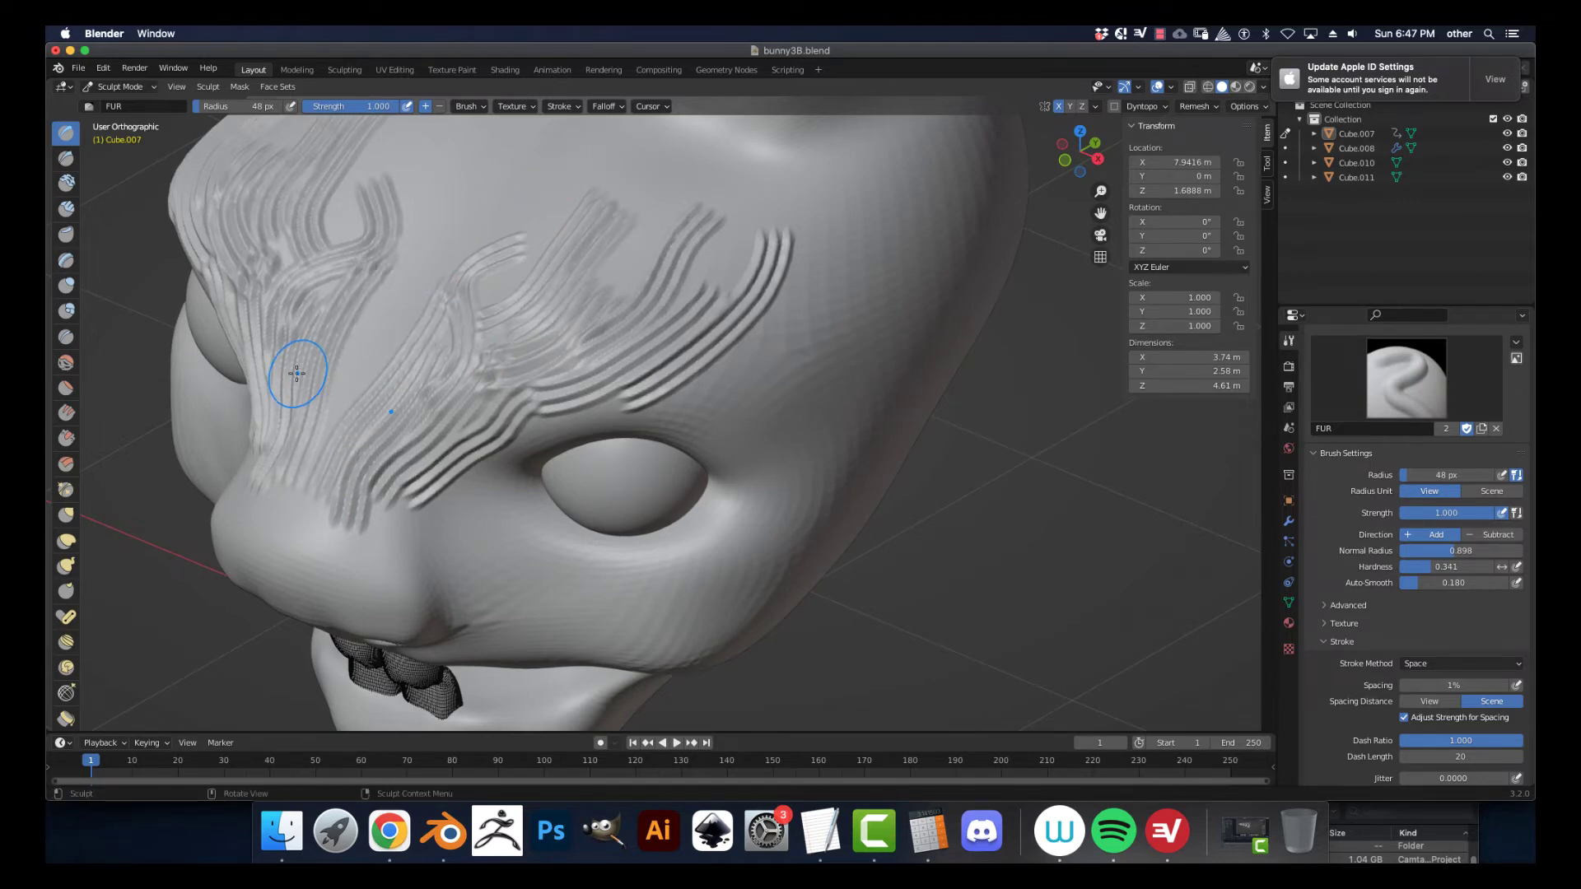
- Fill the centre of the nose bridge and the adjoining forehead with upward fur strokes
middle_click_drag(300, 371, 403, 354)
left_click_drag(334, 442, 320, 222)
mouse_move(412, 272)
left_mouse_down()
mouse_move(457, 203)
mouse_move(421, 125)
left_mouse_up()
scroll(410, 244, "down", 5)
middle_click_drag(406, 258, 390, 295)
scroll(390, 295, "up", 4)
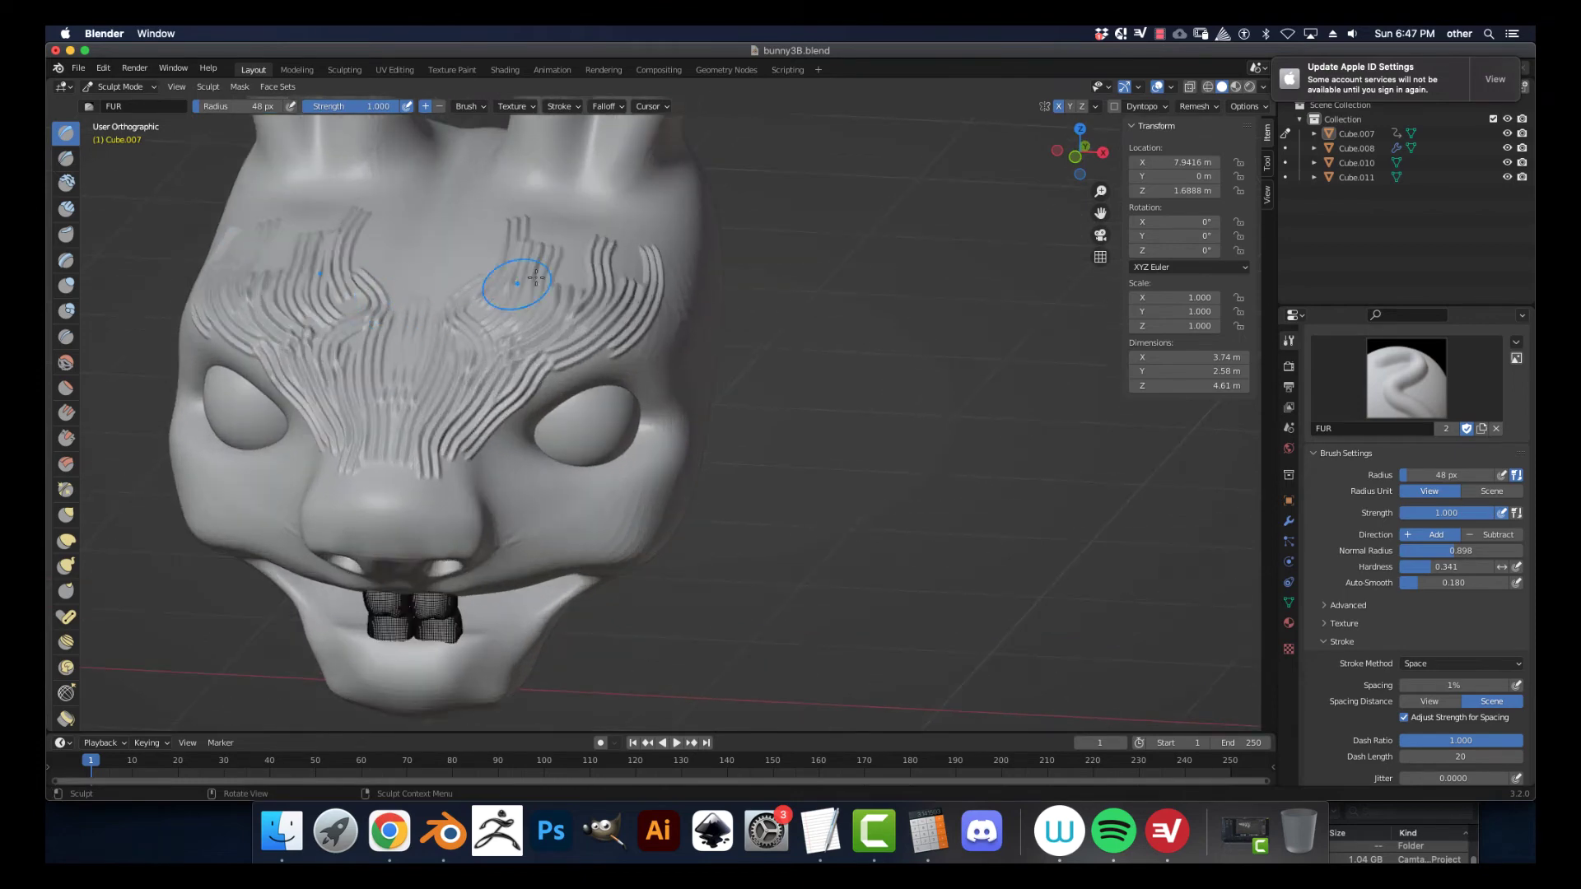
- Add more fur strokes on the upper forehead below the ear, filling gaps above the brow
left_click_drag(522, 282, 572, 276)
mouse_move(559, 192)
left_mouse_down()
mouse_move(529, 165)
mouse_move(547, 321)
mouse_move(581, 279)
left_mouse_up()
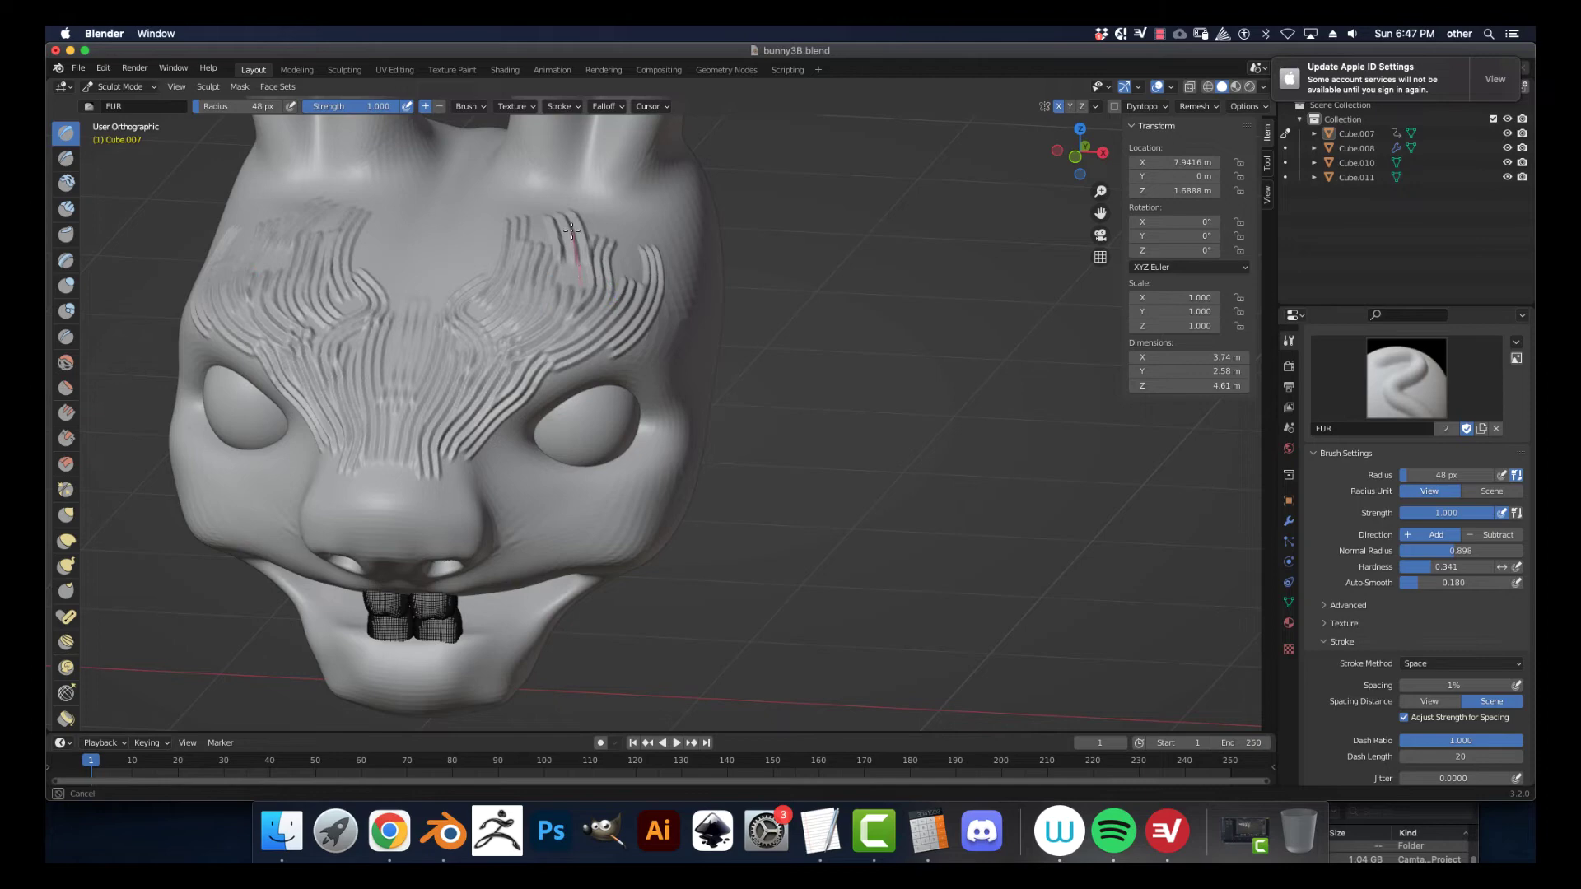
mouse_move(565, 201)
left_mouse_down()
mouse_move(465, 362)
mouse_move(453, 444)
left_mouse_up()
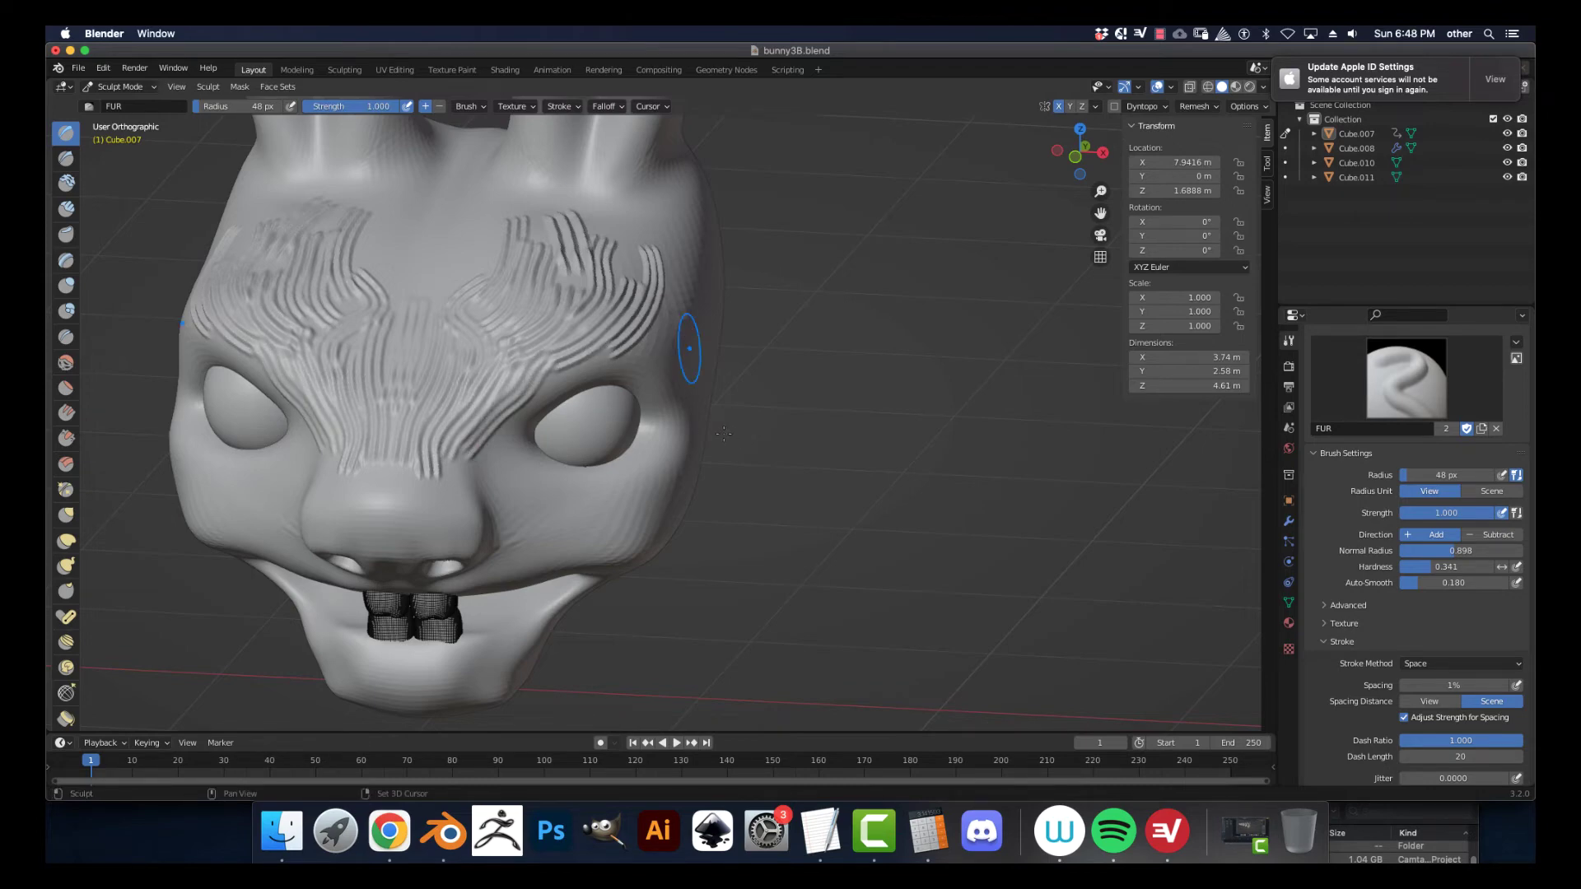
- Sculpt fur strokes across the bare middle of the forehead and up toward the base of the ear
middle_click_drag(724, 434, 681, 416)
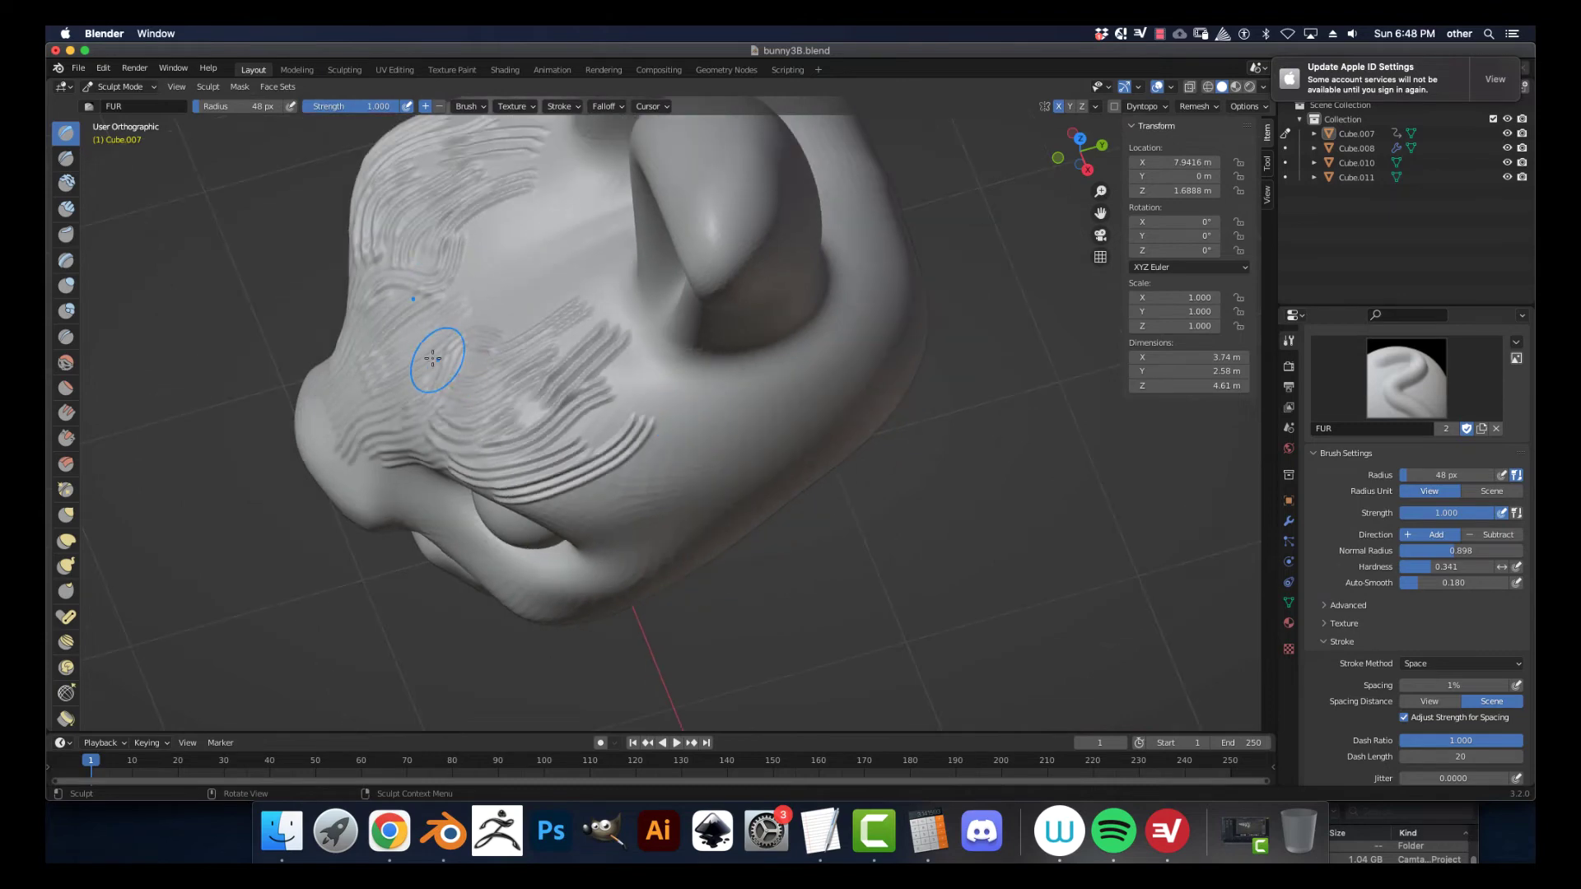
mouse_move(411, 346)
left_mouse_down()
mouse_move(539, 214)
mouse_move(521, 274)
mouse_move(630, 222)
mouse_move(496, 311)
mouse_move(572, 301)
mouse_move(629, 275)
mouse_move(493, 279)
left_mouse_up()
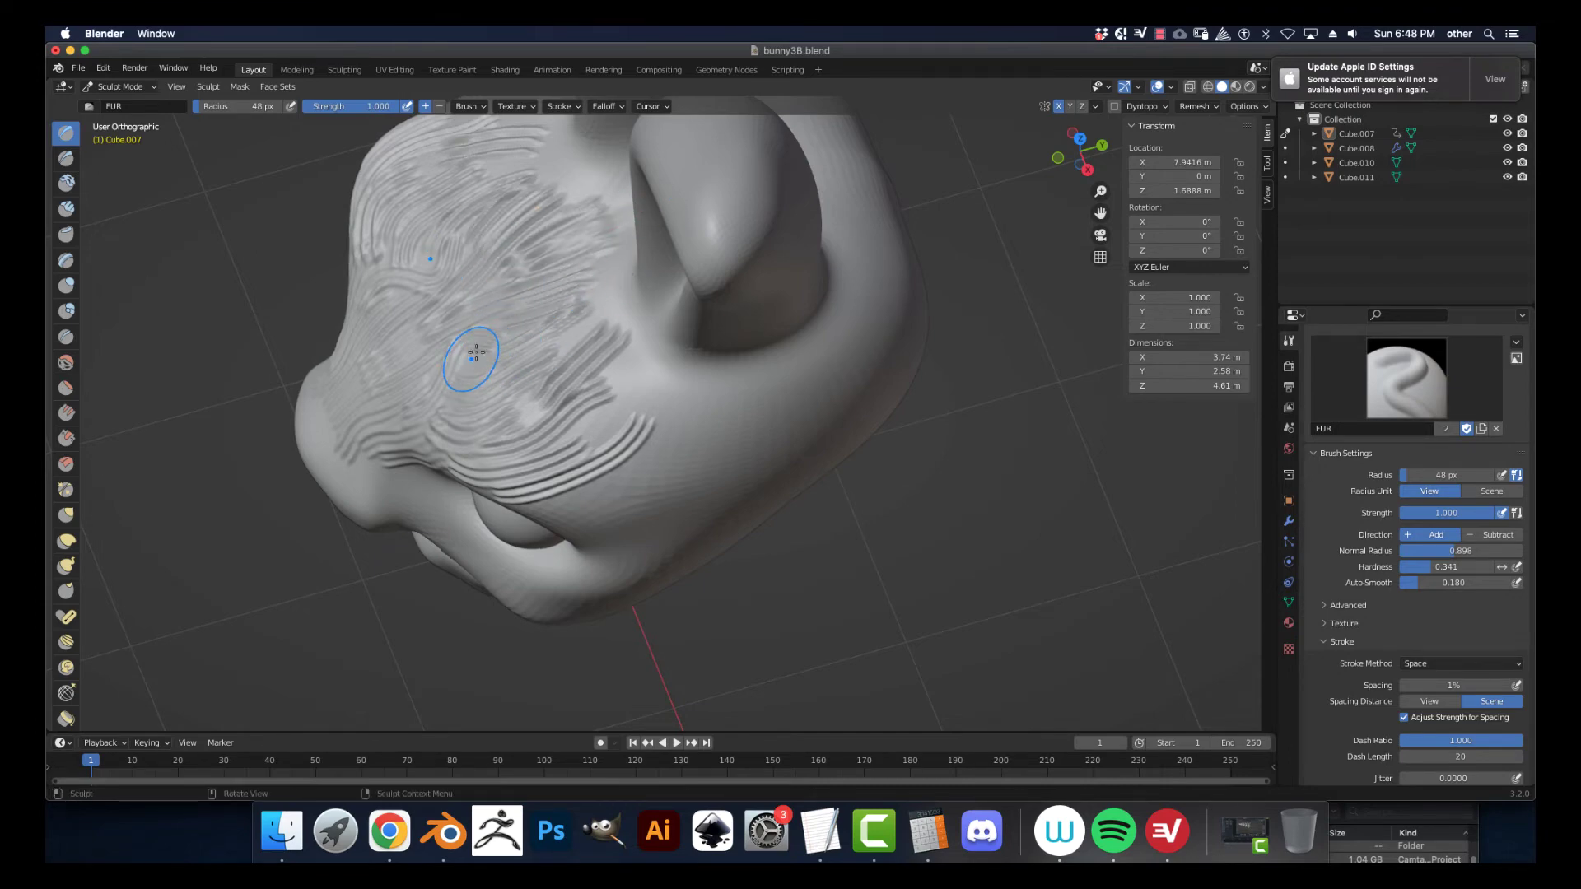
middle_click_drag(459, 352, 630, 309)
left_click_drag(630, 309, 651, 257)
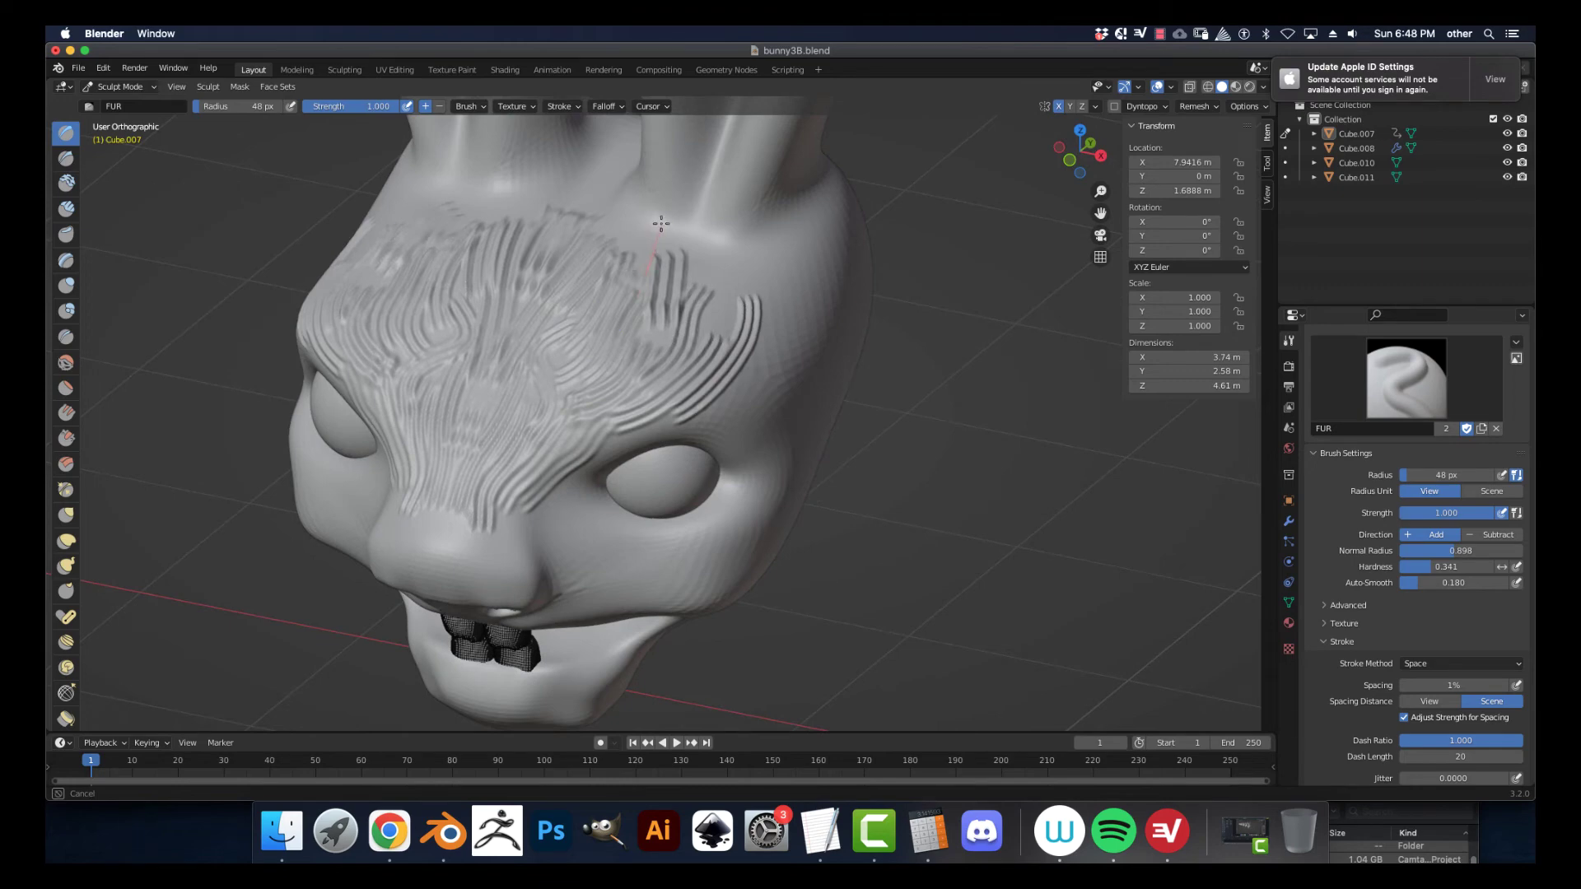
left_click_drag(667, 194, 640, 199)
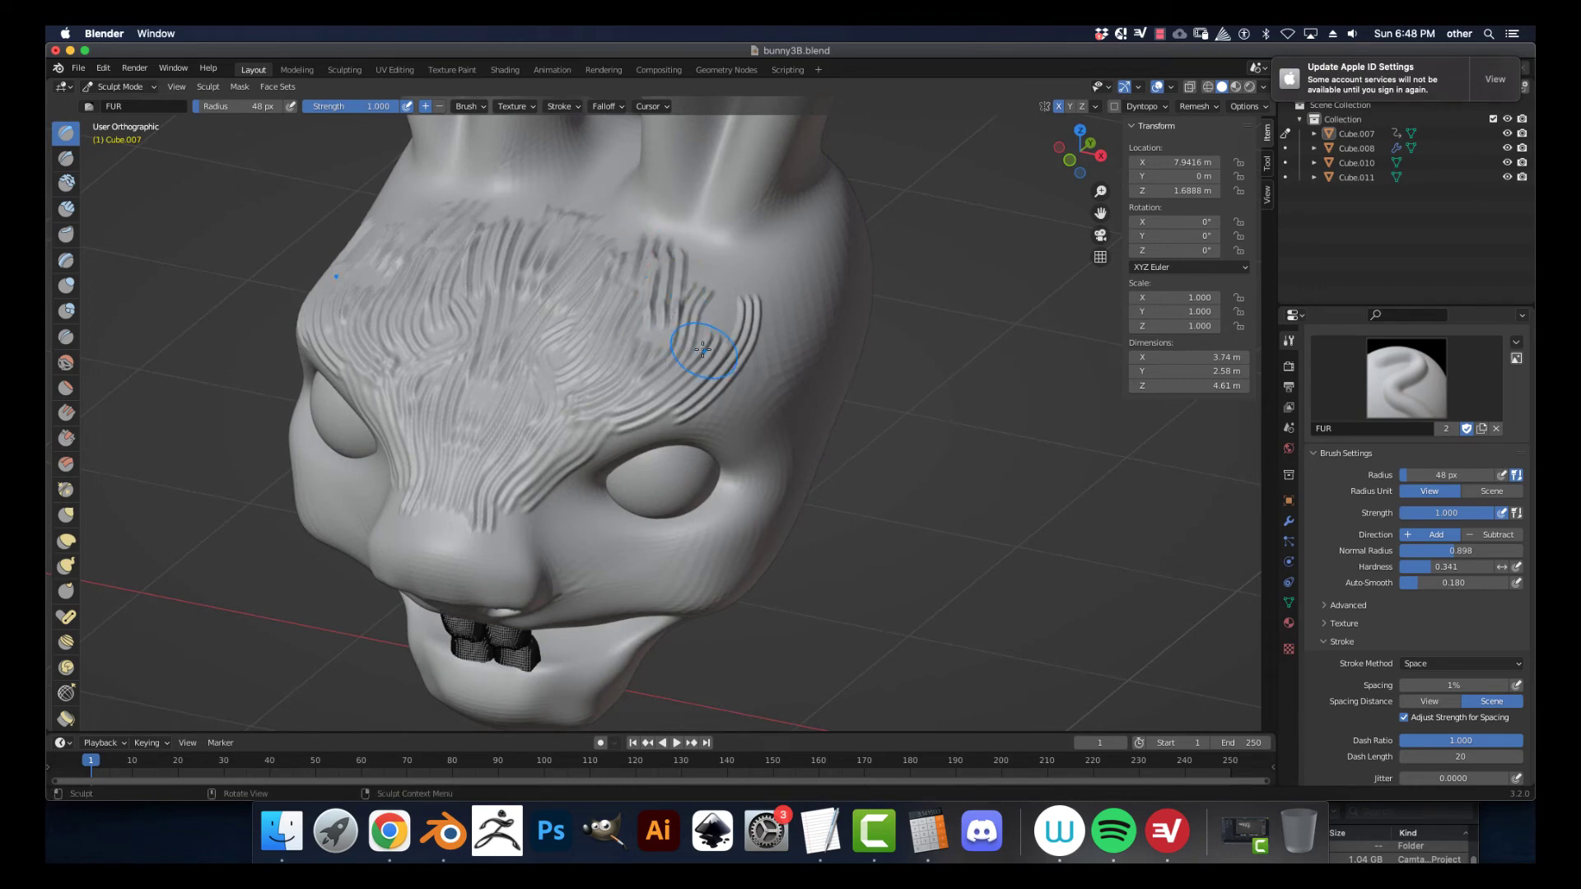
- Sculpt upward fur strokes from the outer brow to the ear base and along the top of the forehead between the ears
left_click_drag(702, 349, 737, 187)
left_click_drag(667, 277, 676, 277)
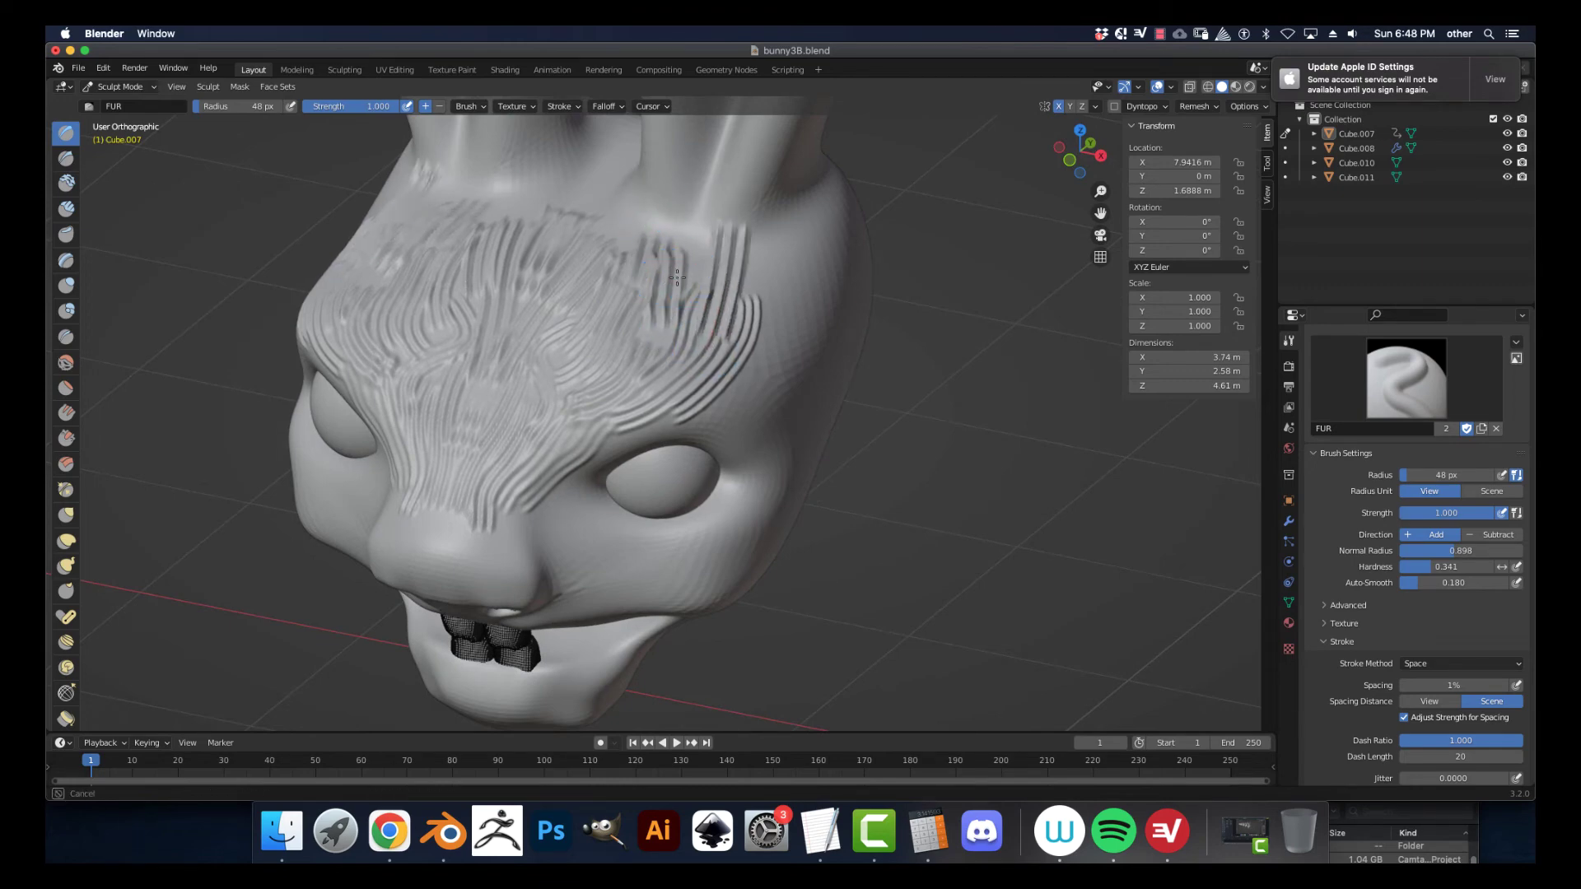
left_click_drag(688, 204, 675, 168)
mouse_move(589, 234)
left_mouse_down()
mouse_move(622, 213)
mouse_move(650, 136)
left_mouse_up()
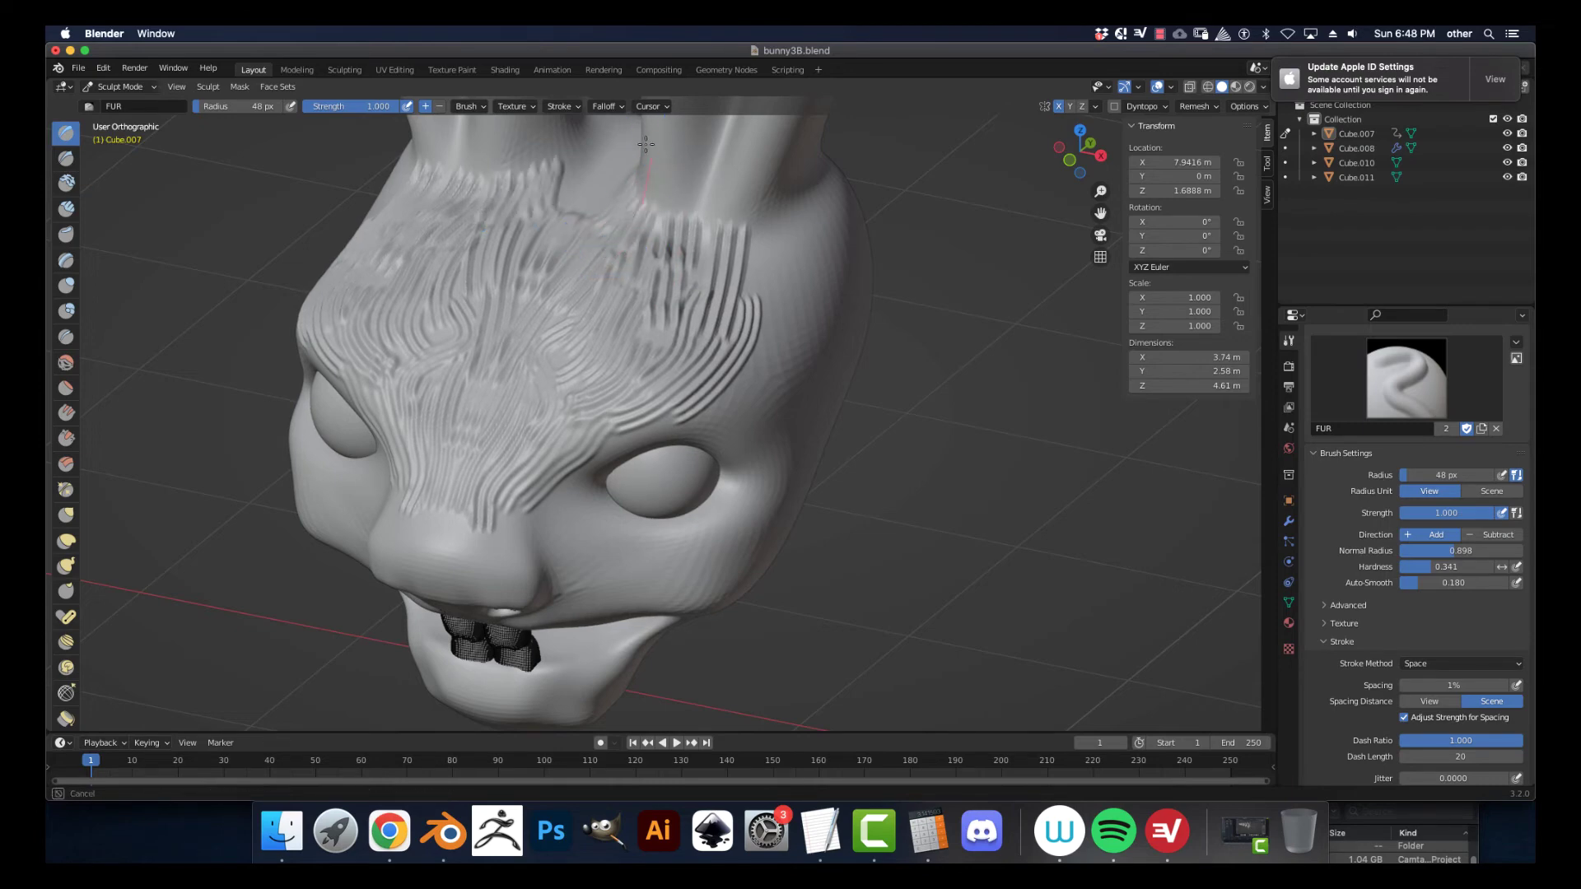
- Sculpt fur strokes from the inner corner of the eye along the upper eye rim toward the outer brow
mouse_move(667, 348)
middle_mouse_down()
mouse_move(638, 378)
mouse_move(582, 391)
middle_mouse_up()
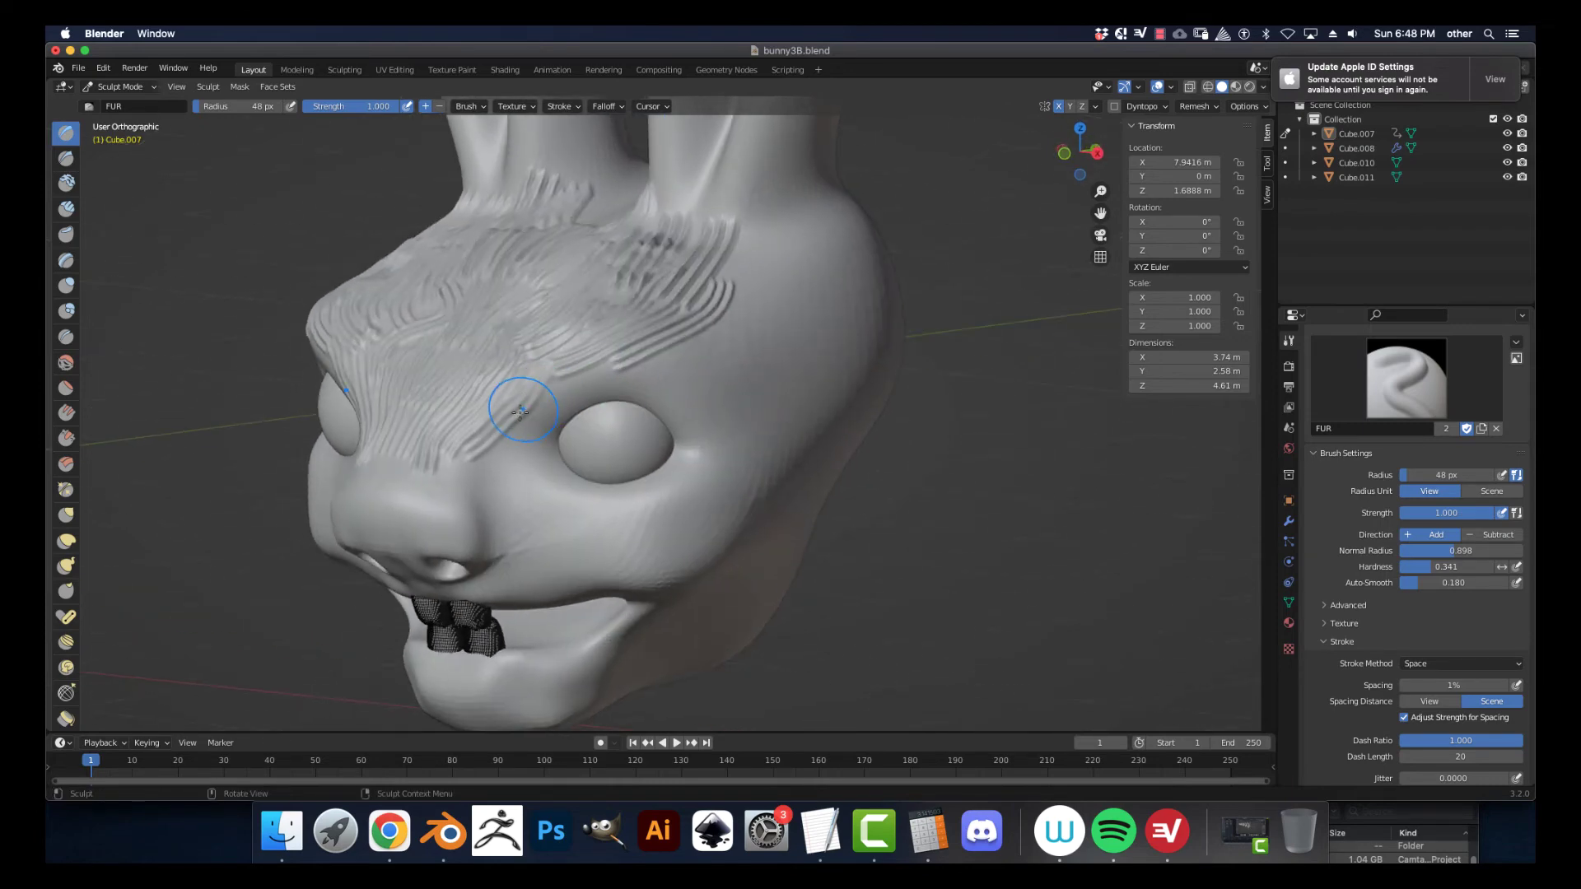
left_click_drag(521, 412, 510, 444)
left_click_drag(563, 397, 721, 279)
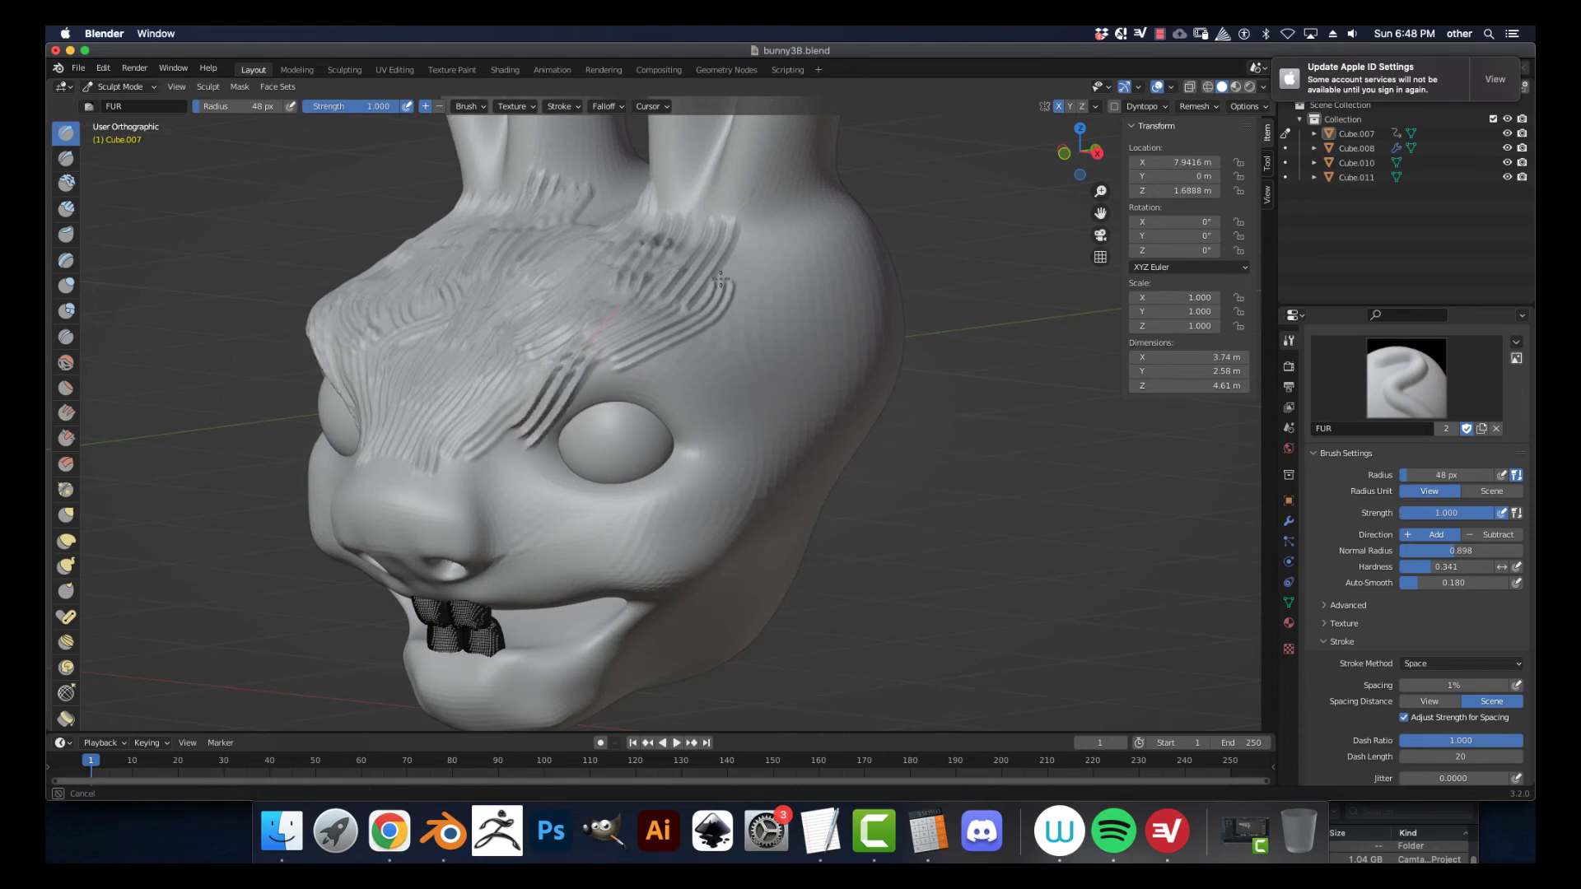
mouse_move(563, 394)
left_mouse_down()
mouse_move(688, 336)
mouse_move(728, 298)
left_mouse_up()
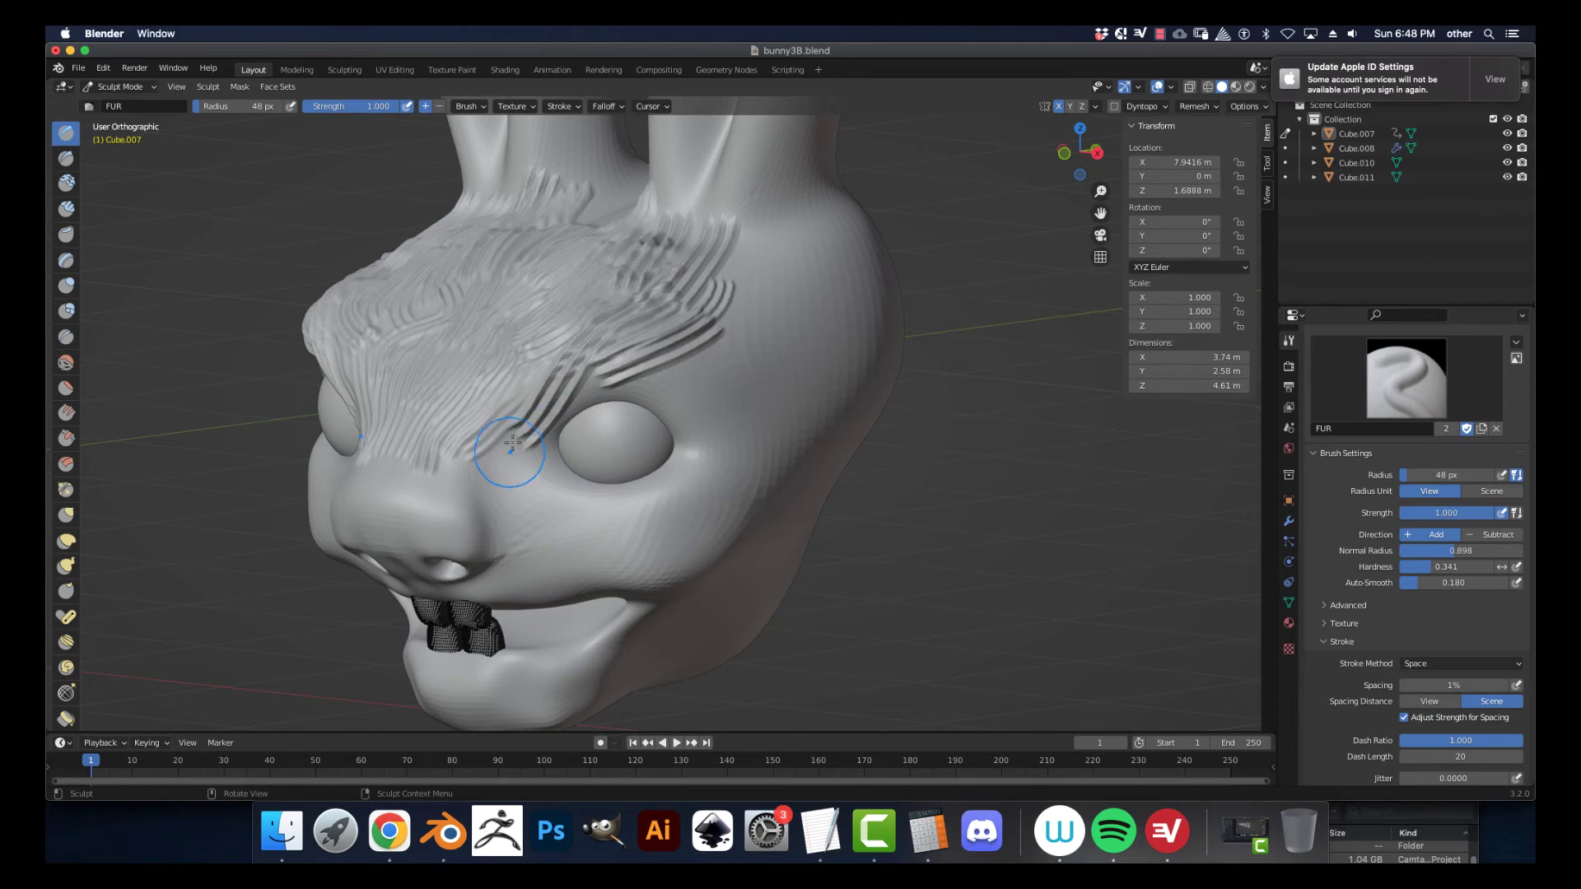
left_click_drag(511, 445, 568, 384)
left_click_drag(676, 243, 684, 235)
- Extend the fur with strokes from above the outer eye corner back over the temple below the ear
middle_click_drag(667, 411, 603, 446)
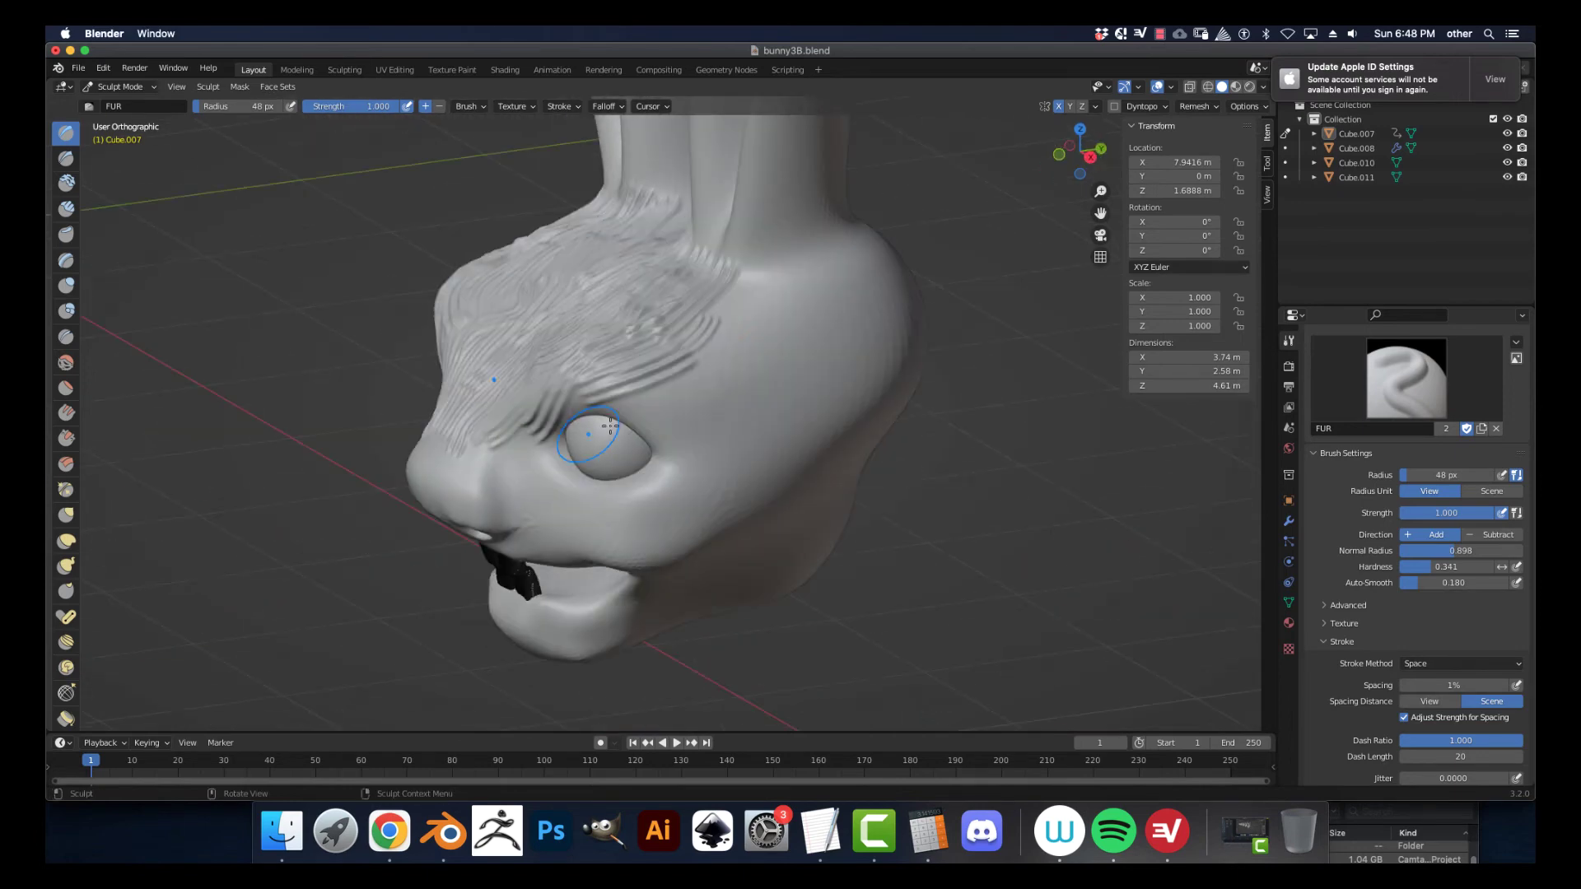
left_click_drag(625, 405, 760, 296)
left_click_drag(725, 387, 795, 327)
middle_click_drag(725, 370, 782, 358)
- Set the brush radius to 30 px and sculpt finer fur strokes around the upper eye rim and inner brow
key("bracketleft")
key("bracketleft")
key("bracketleft")
key("bracketleft")
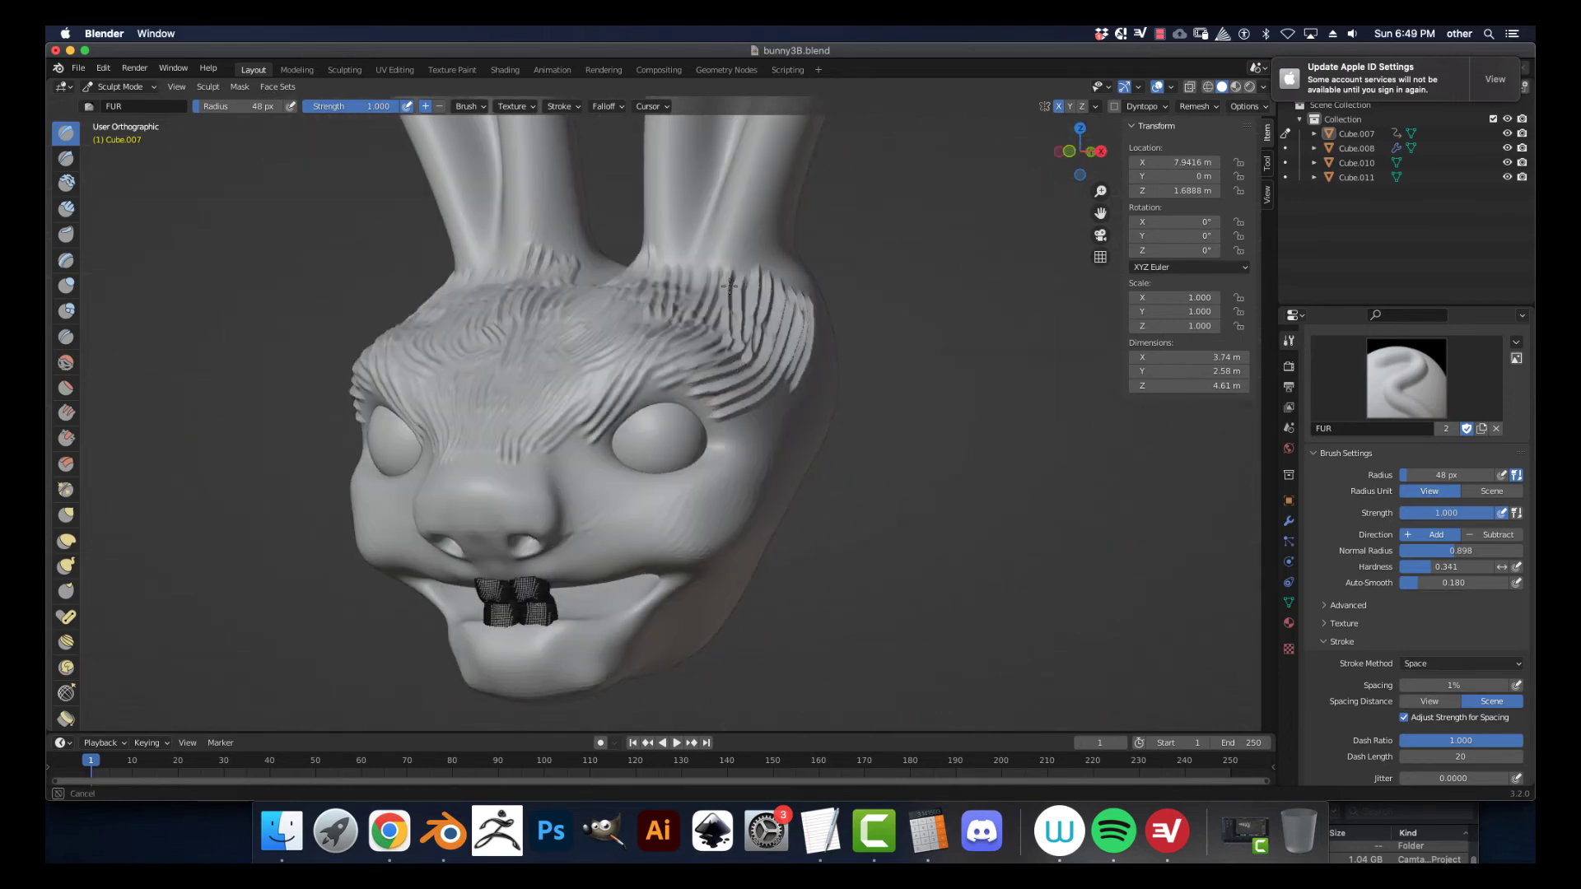
mouse_move(598, 420)
middle_mouse_down()
mouse_move(650, 411)
mouse_move(617, 424)
middle_mouse_up()
left_click_drag(599, 397, 567, 445)
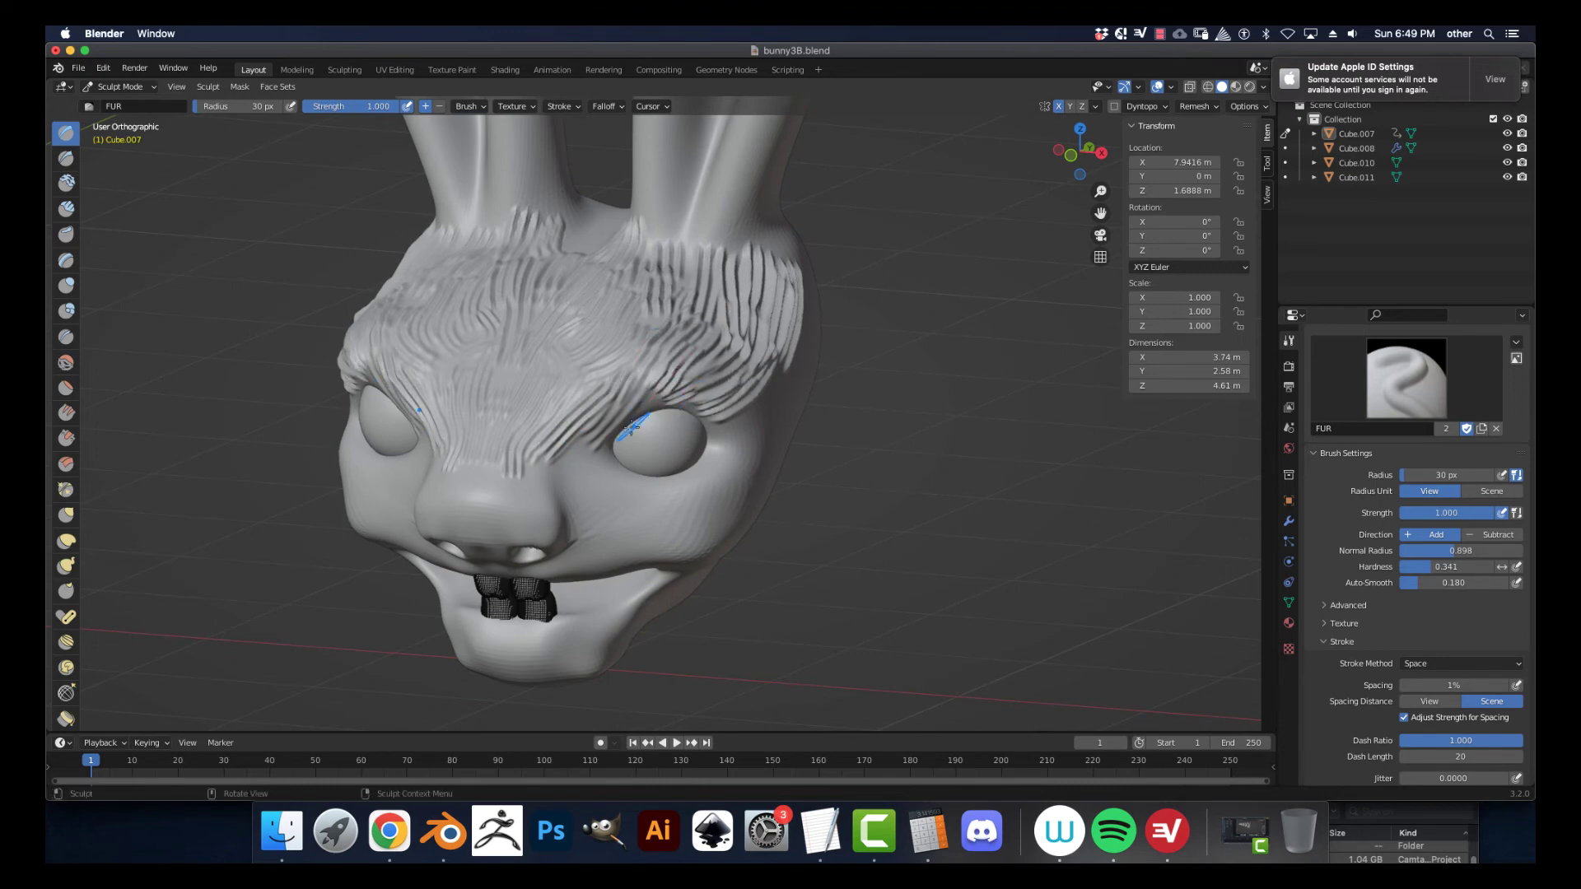
middle_click_drag(684, 387, 563, 301)
mouse_move(563, 302)
left_mouse_down()
mouse_move(412, 354)
mouse_move(462, 326)
left_mouse_up()
- Set the brush radius to 33 px and sculpt outward fur strokes over the cheek below the eye and beside the nose
mouse_move(462, 326)
middle_mouse_down()
mouse_move(385, 436)
mouse_move(452, 442)
mouse_move(424, 502)
middle_mouse_up()
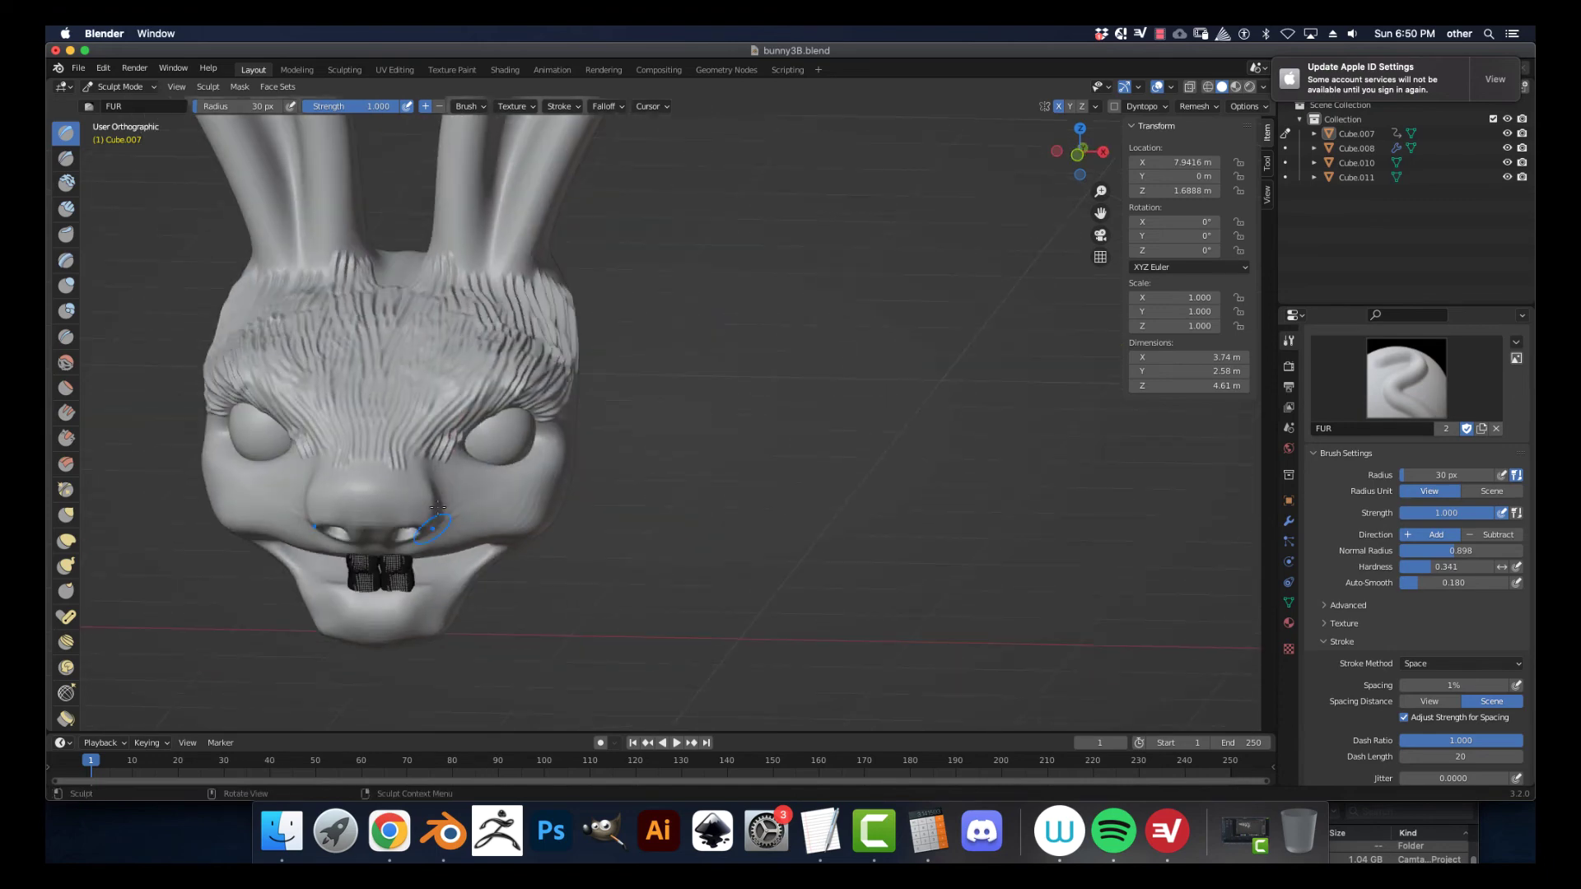
key("f")
left_click(477, 469)
left_click(504, 494)
key("ctrl+z")
key("bracketleft")
left_click_drag(471, 466, 502, 507)
left_click_drag(522, 461, 558, 486)
mouse_move(494, 471)
left_mouse_down()
mouse_move(515, 494)
mouse_move(461, 519)
left_mouse_up()
mouse_move(461, 510)
middle_mouse_down()
mouse_move(608, 582)
mouse_move(436, 488)
mouse_move(532, 570)
mouse_move(527, 626)
middle_mouse_up()
- Set the brush radius to 23 px and cover the nose and the area around the nostrils with short fur strokes
scroll(527, 461, "up", 3)
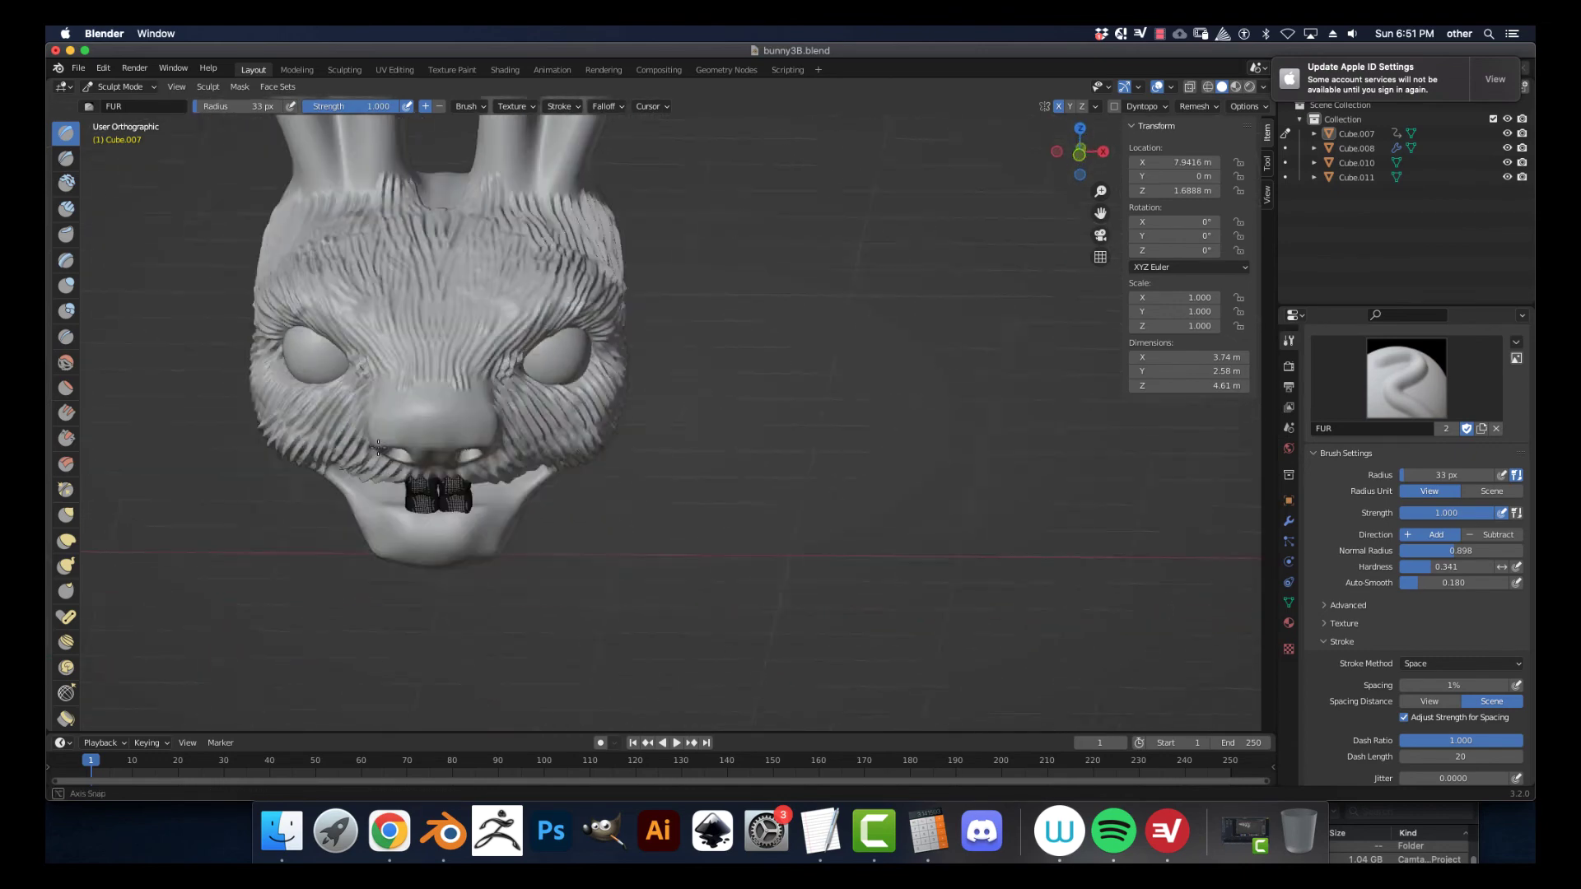
key("bracketleft")
key("bracketleft")
key("bracketleft")
mouse_move(421, 412)
left_mouse_down()
mouse_move(441, 369)
mouse_move(380, 386)
left_mouse_up()
left_click_drag(387, 457, 359, 423)
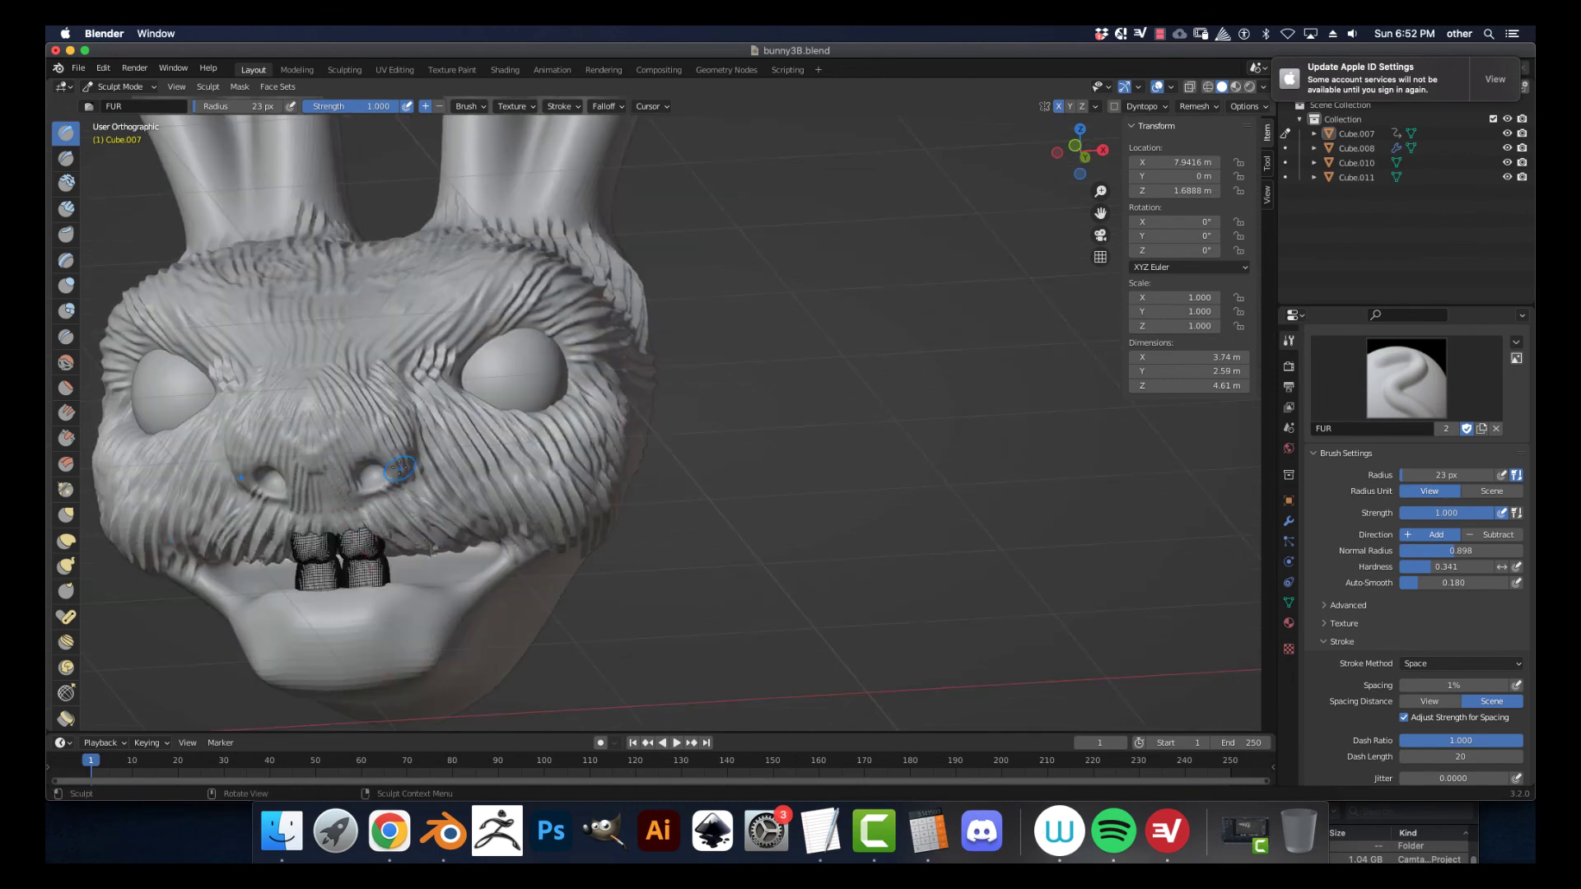
- Examine the fur coverage on the bunny head from the side, the front and below
middle_click_drag(228, 526, 501, 429)
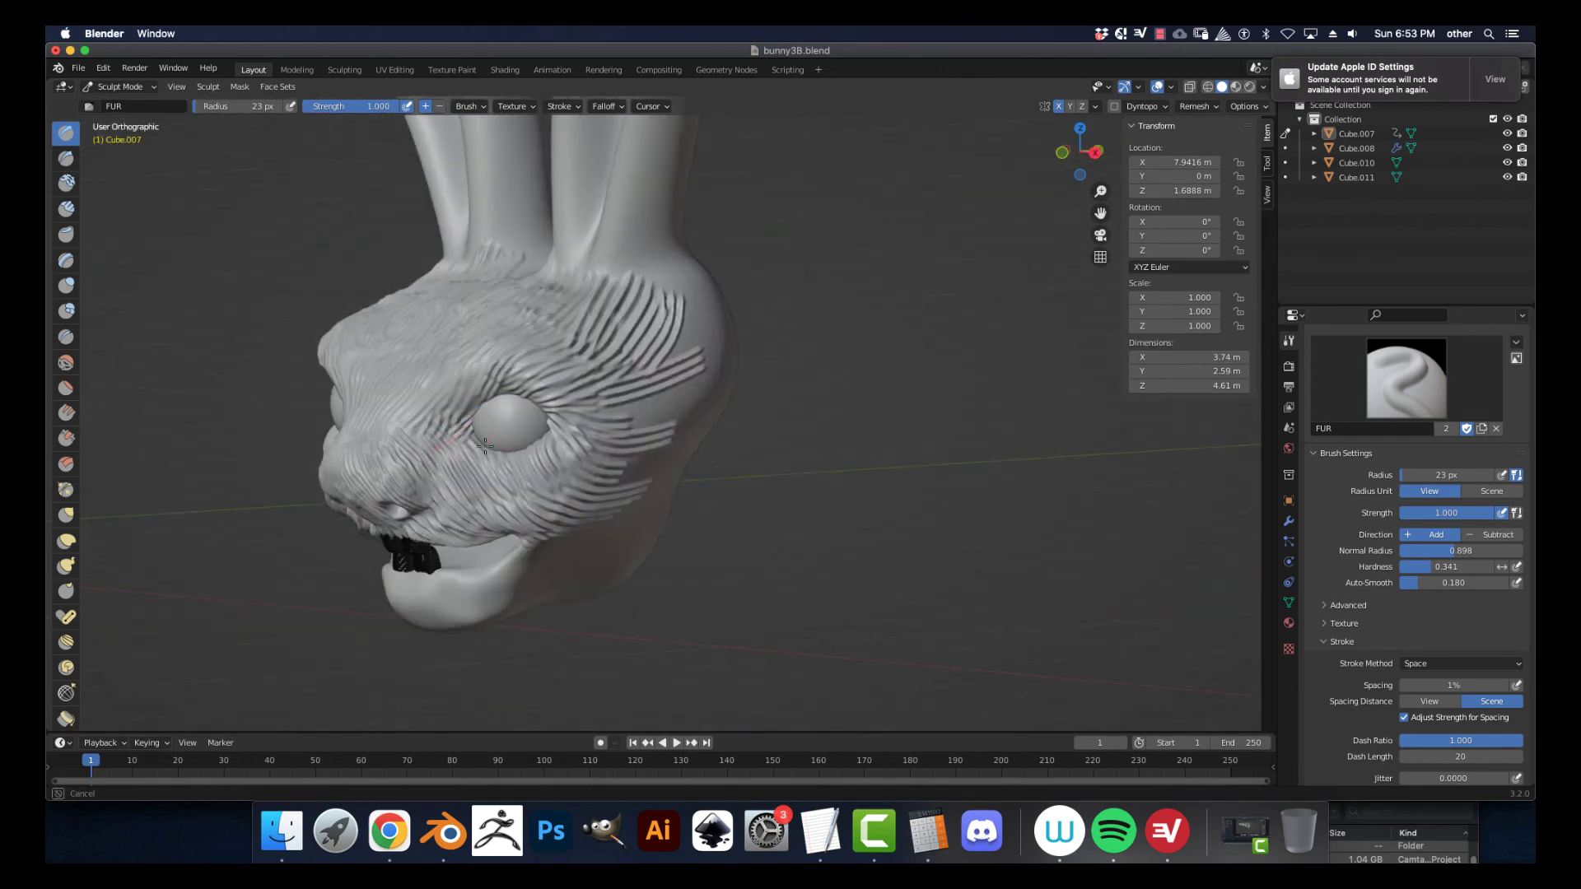
middle_click_drag(485, 446, 464, 467)
middle_click_drag(503, 382, 483, 471)
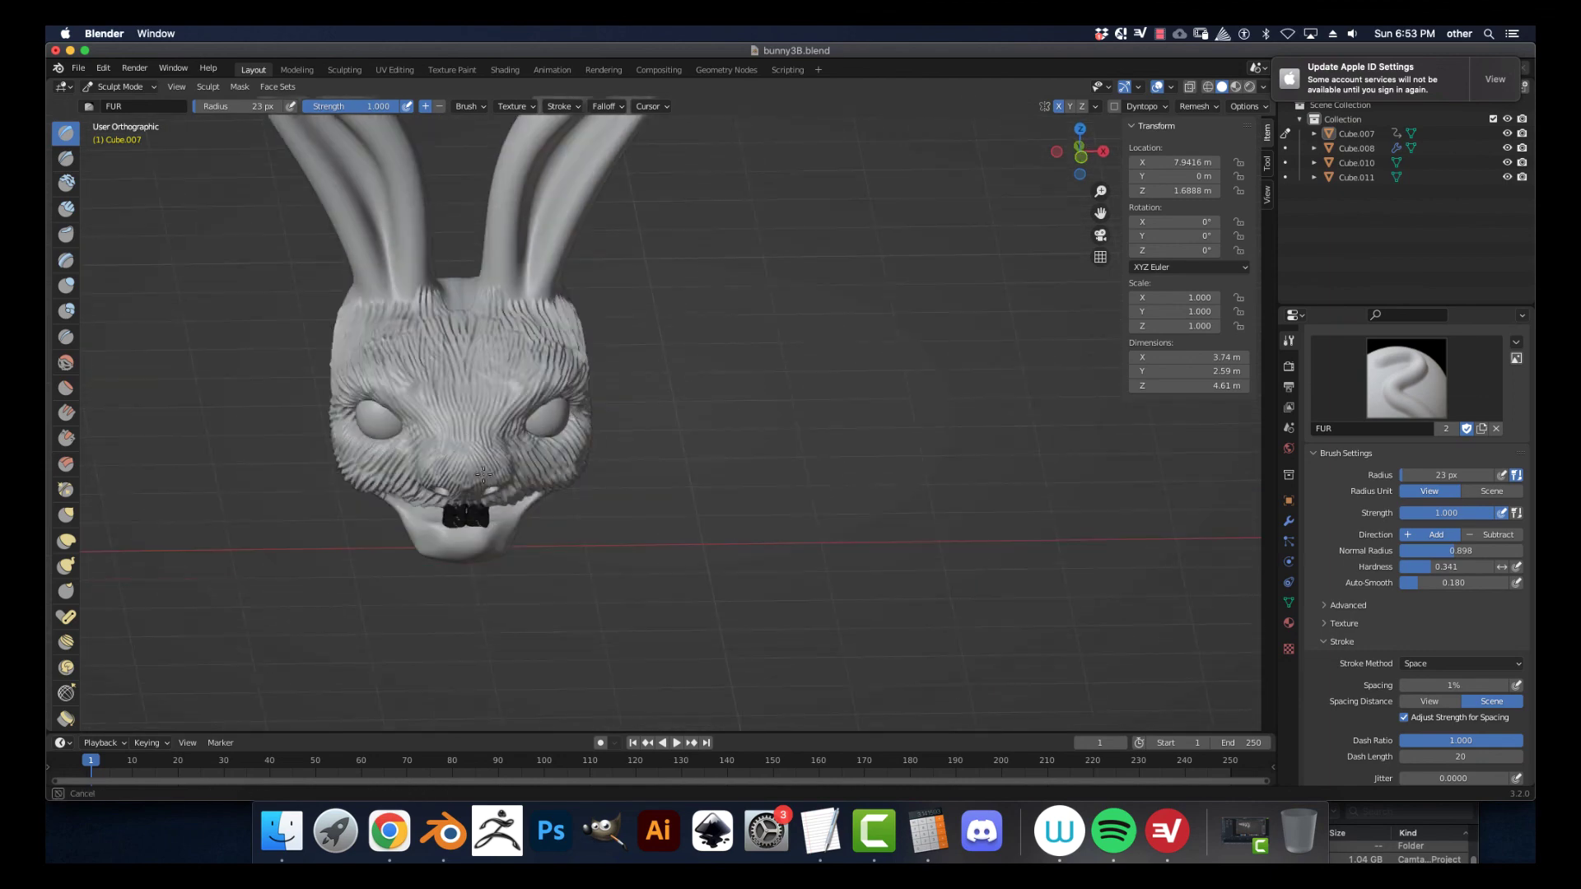
scroll(540, 520, "up", 2)
middle_click_drag(402, 562, 366, 480)
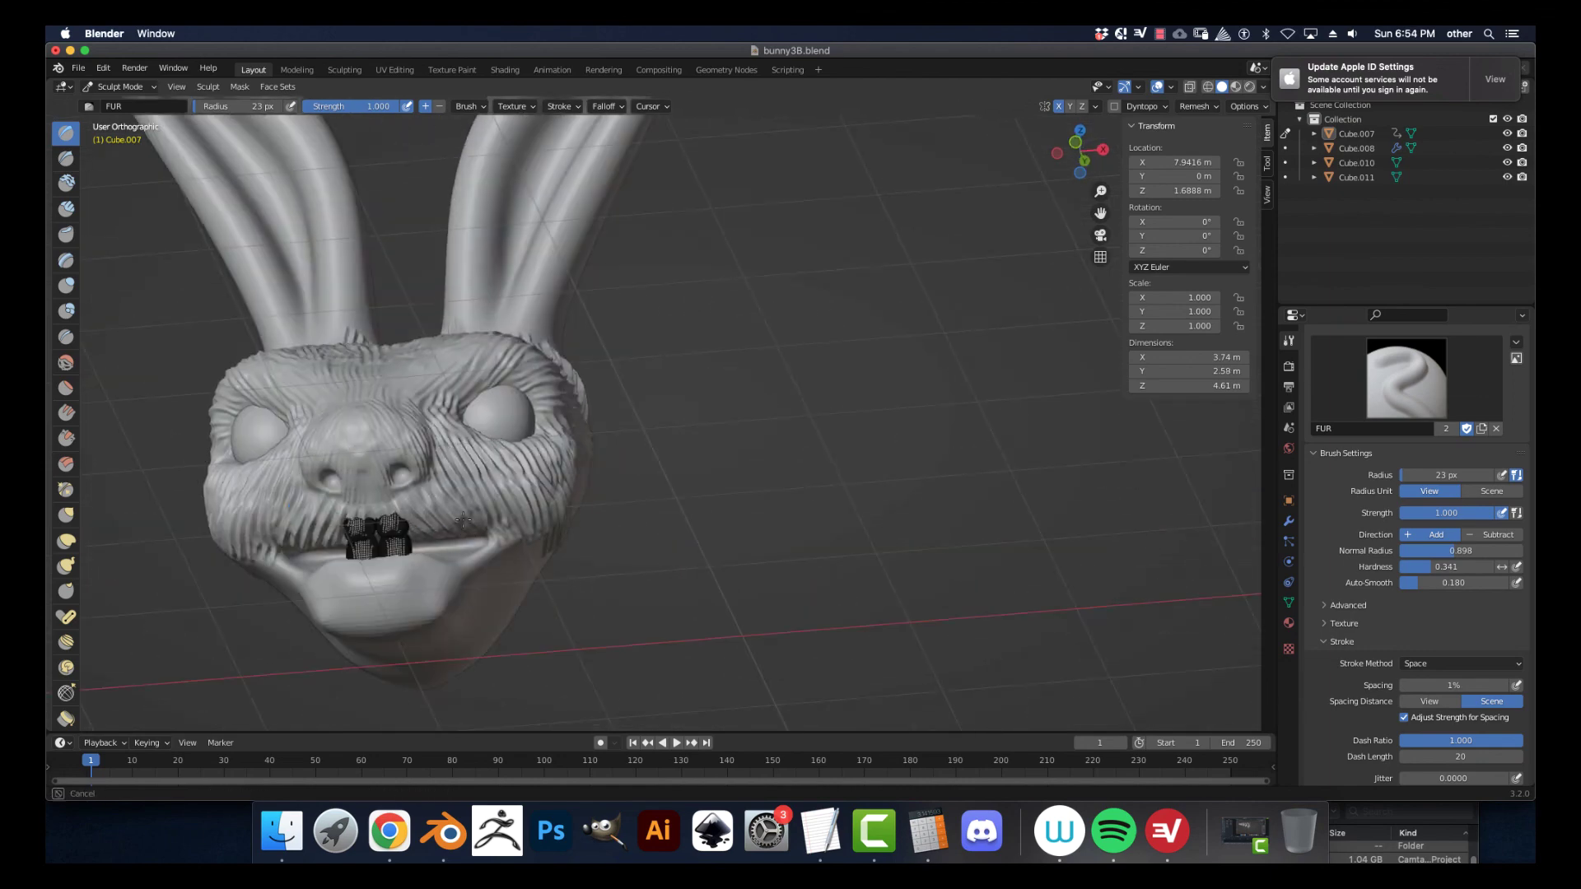
scroll(353, 462, "down", 5)
mouse_move(463, 520)
middle_mouse_down()
mouse_move(353, 462)
mouse_move(363, 388)
mouse_move(483, 441)
middle_mouse_up()
scroll(363, 387, "up", 6)
- Set the brush radius to 35 px and sculpt long fur strokes from the cheek and temple toward the back of the head
key("f")
left_click(493, 442)
left_click_drag(468, 488, 430, 481)
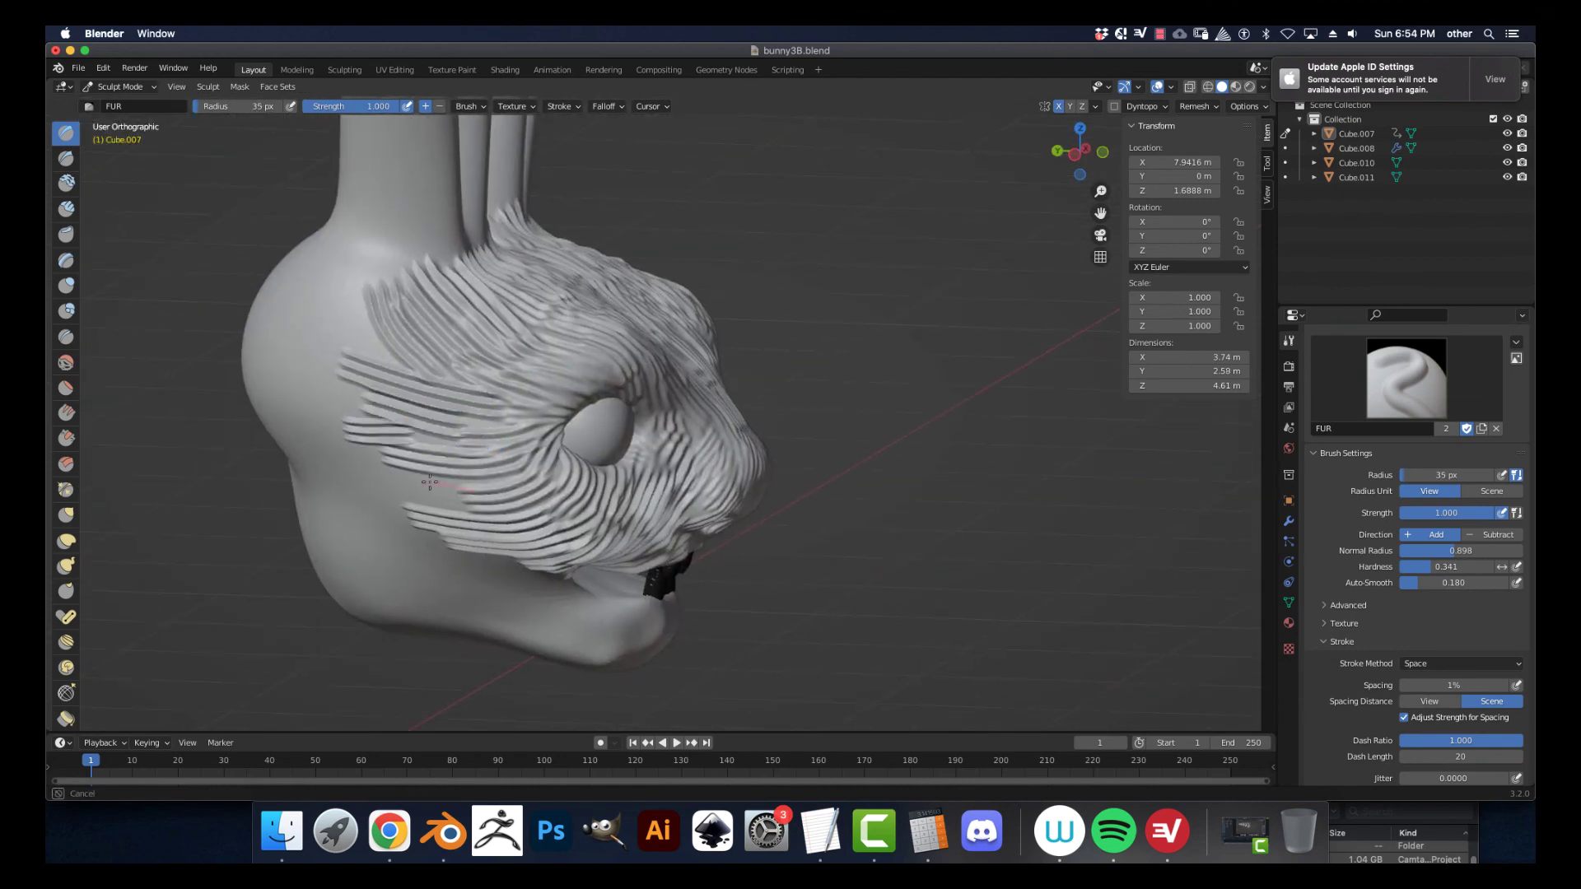
left_click_drag(259, 332, 252, 327)
left_click_drag(387, 352, 313, 303)
middle_click_drag(299, 431, 423, 426)
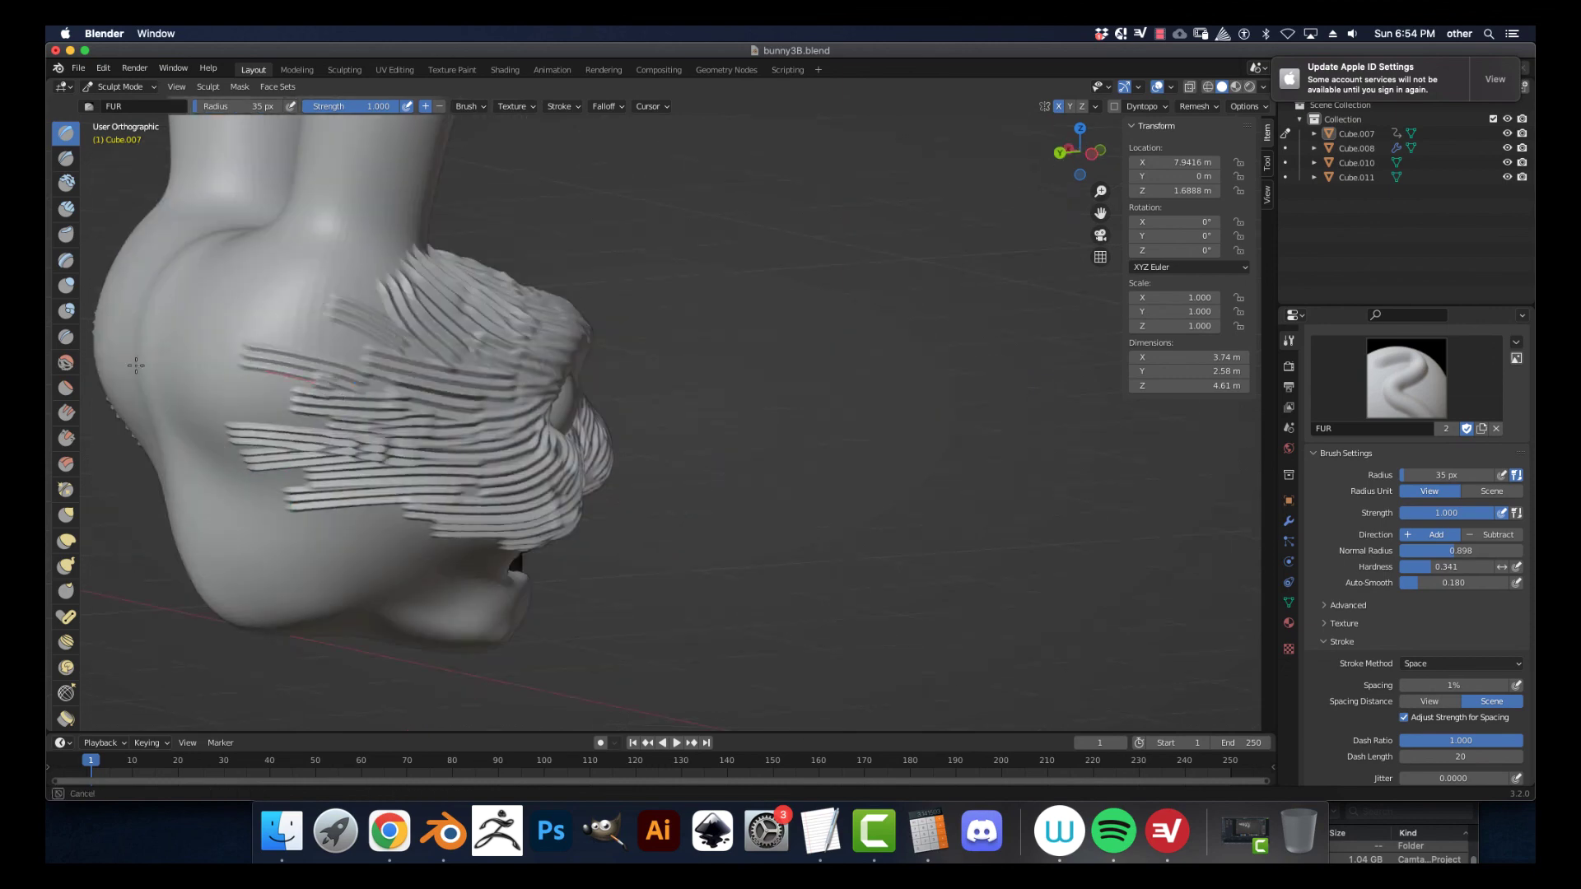